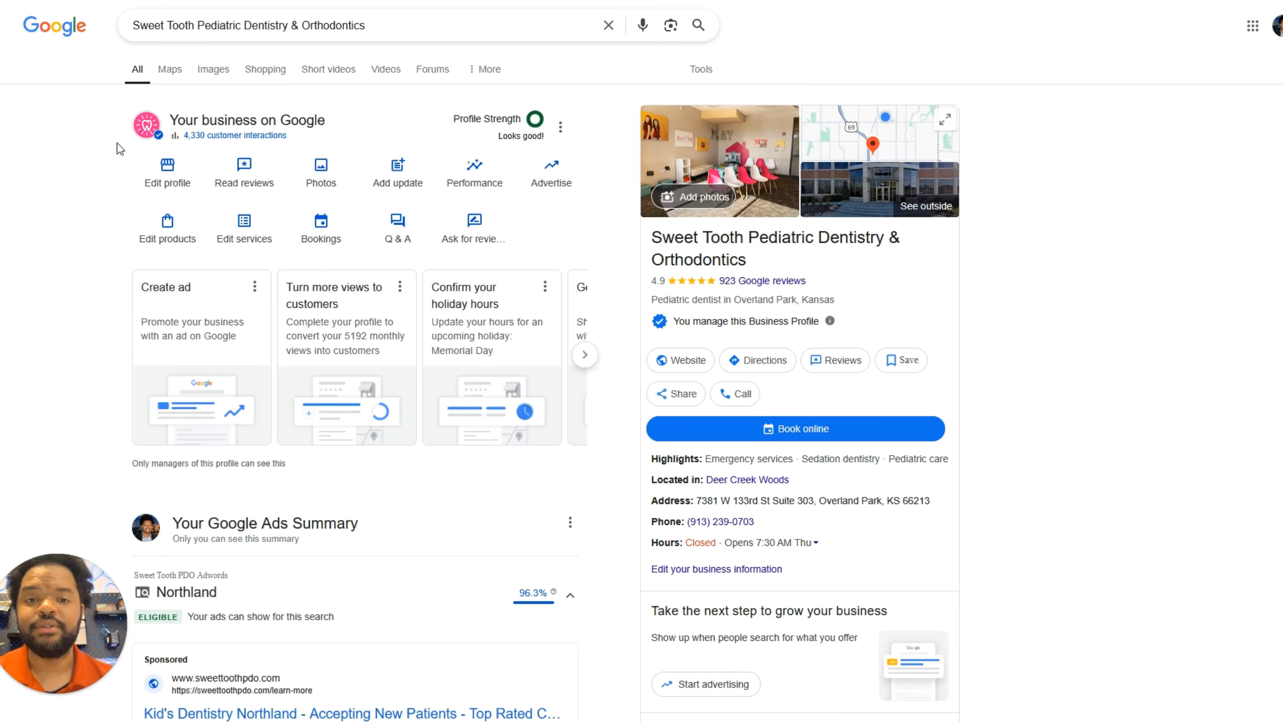
# Step: Open the business listing's photo gallery and view several of the office photos, including the building exterior
pyautogui.click(699, 156)
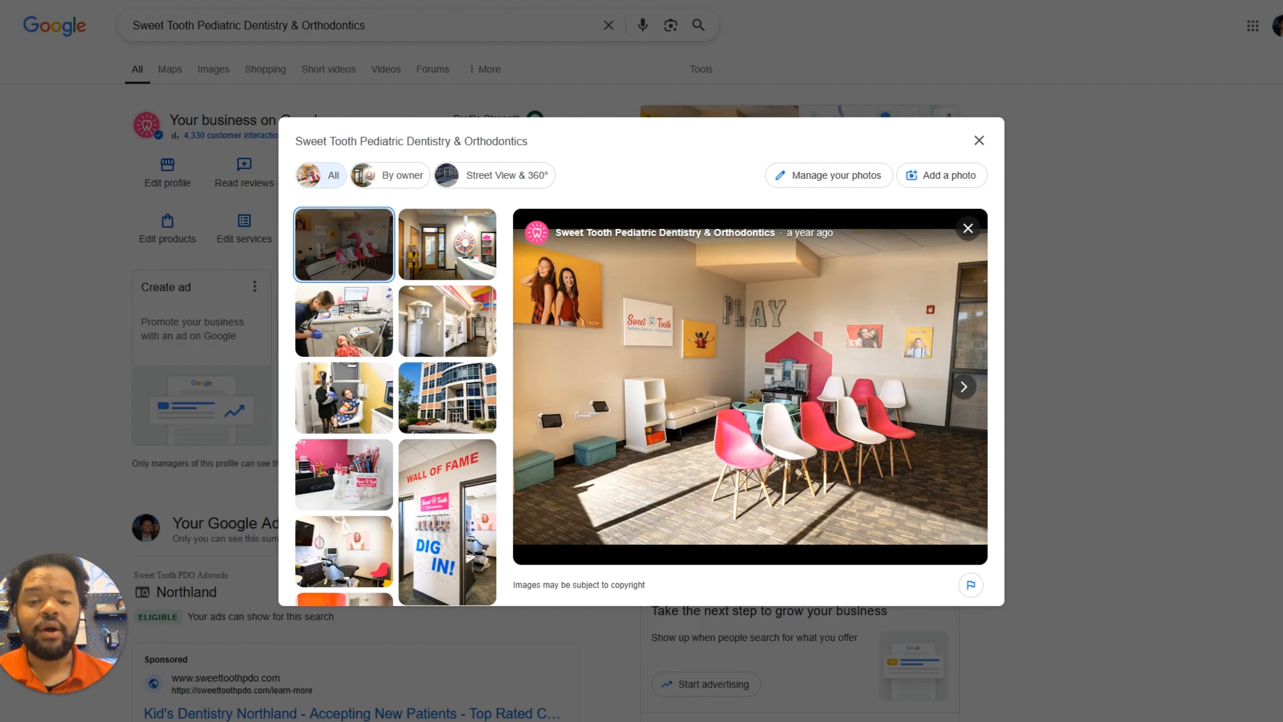
pyautogui.click(368, 334)
pyautogui.click(451, 335)
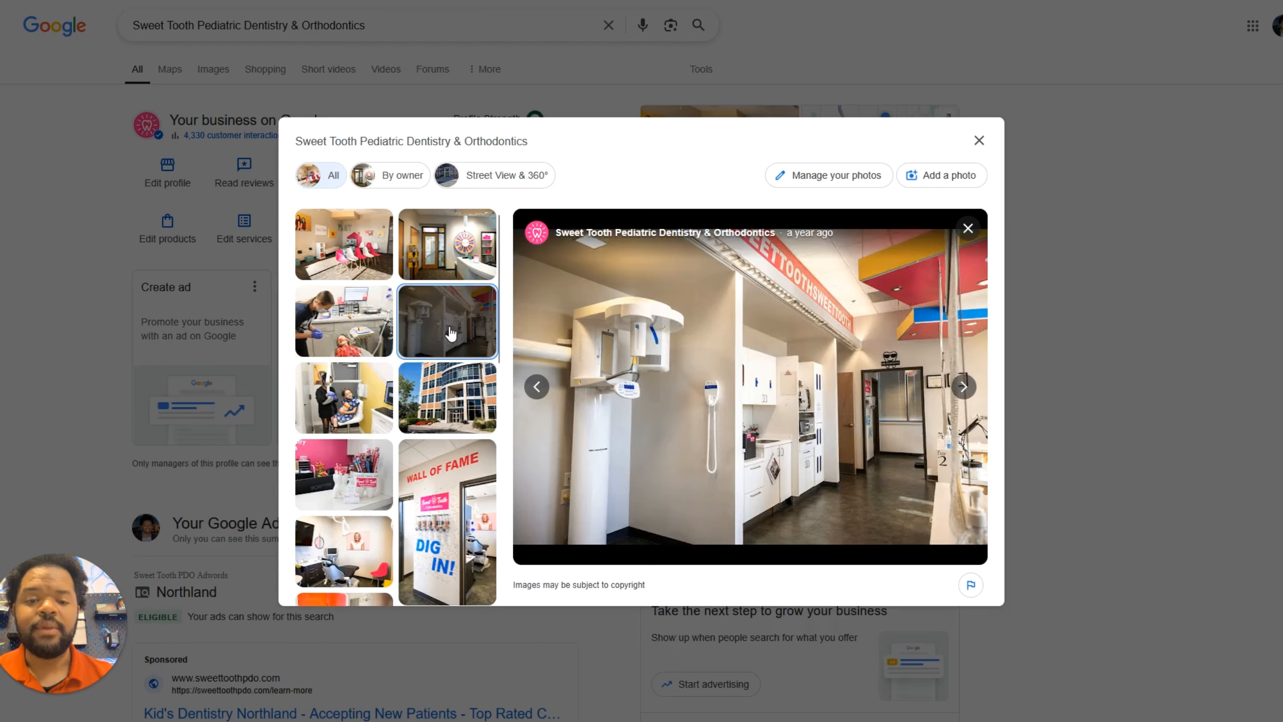
pyautogui.click(452, 410)
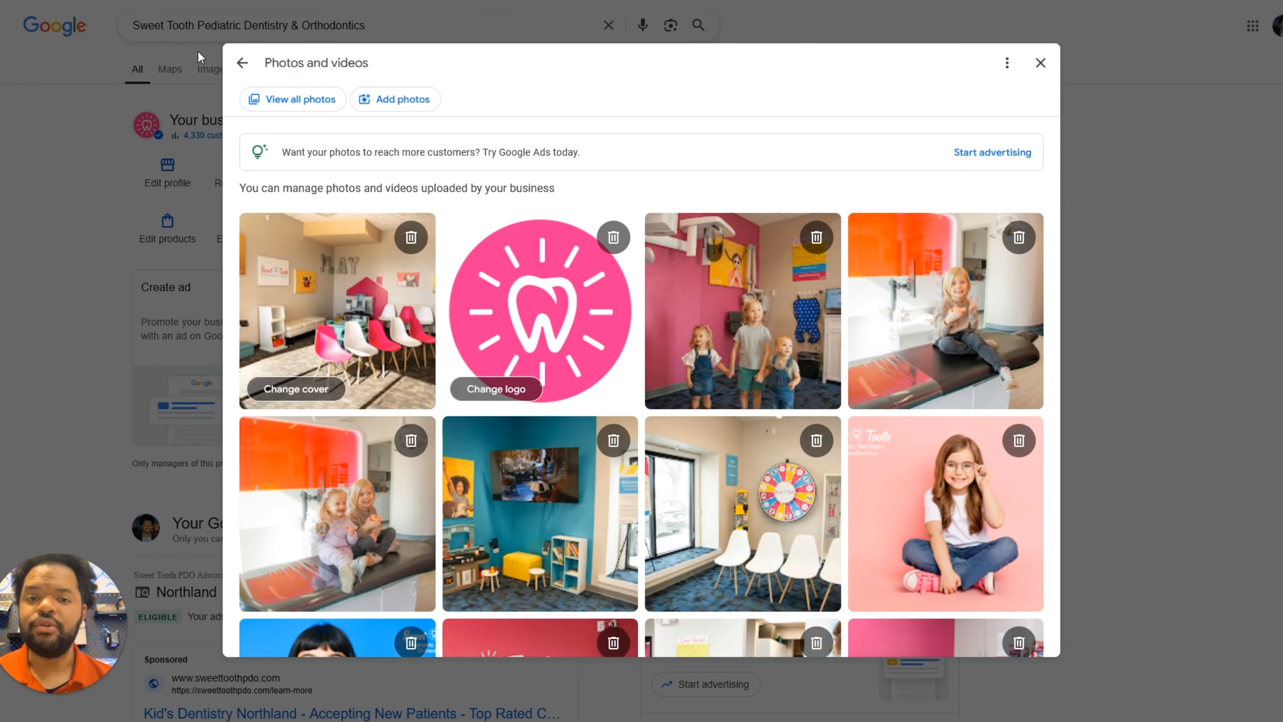
# Step: Look through the photos and videos uploaded by the business to examine their variety of office, staff and patient images
pyautogui.scroll(-15, 632, 421)
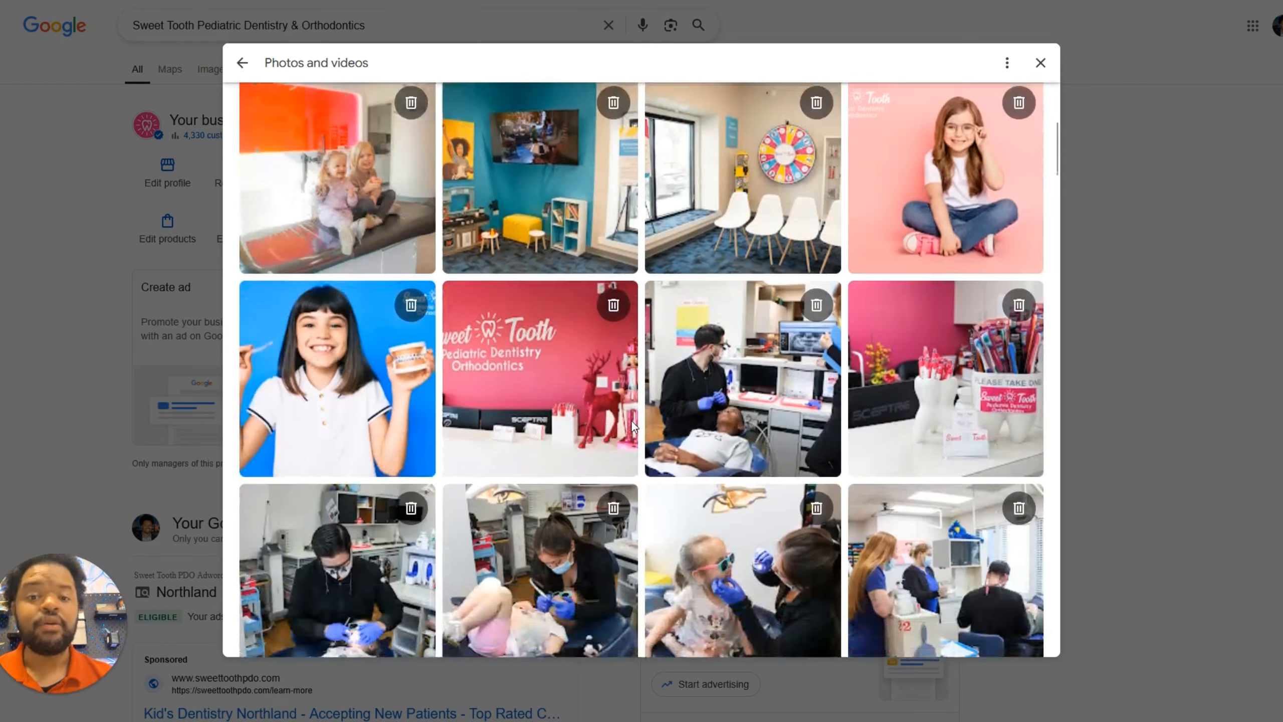
pyautogui.scroll(-1, 632, 427)
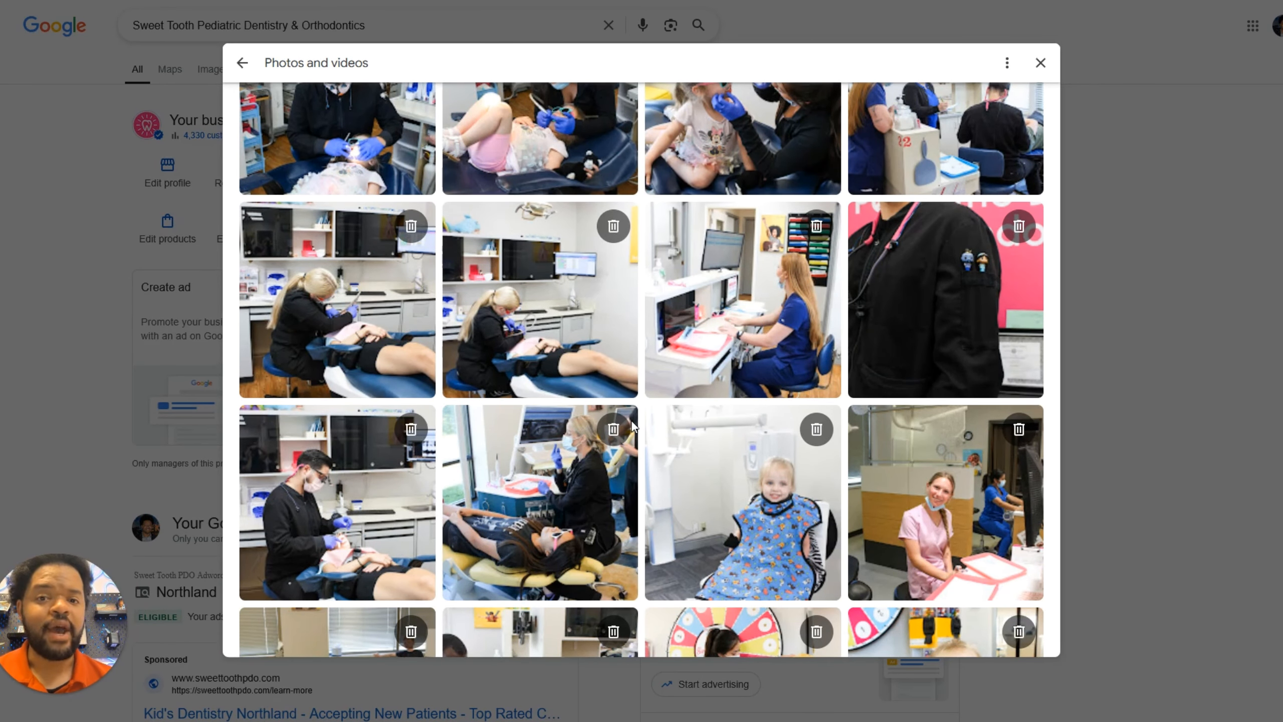
pyautogui.scroll(-15, 489, 241)
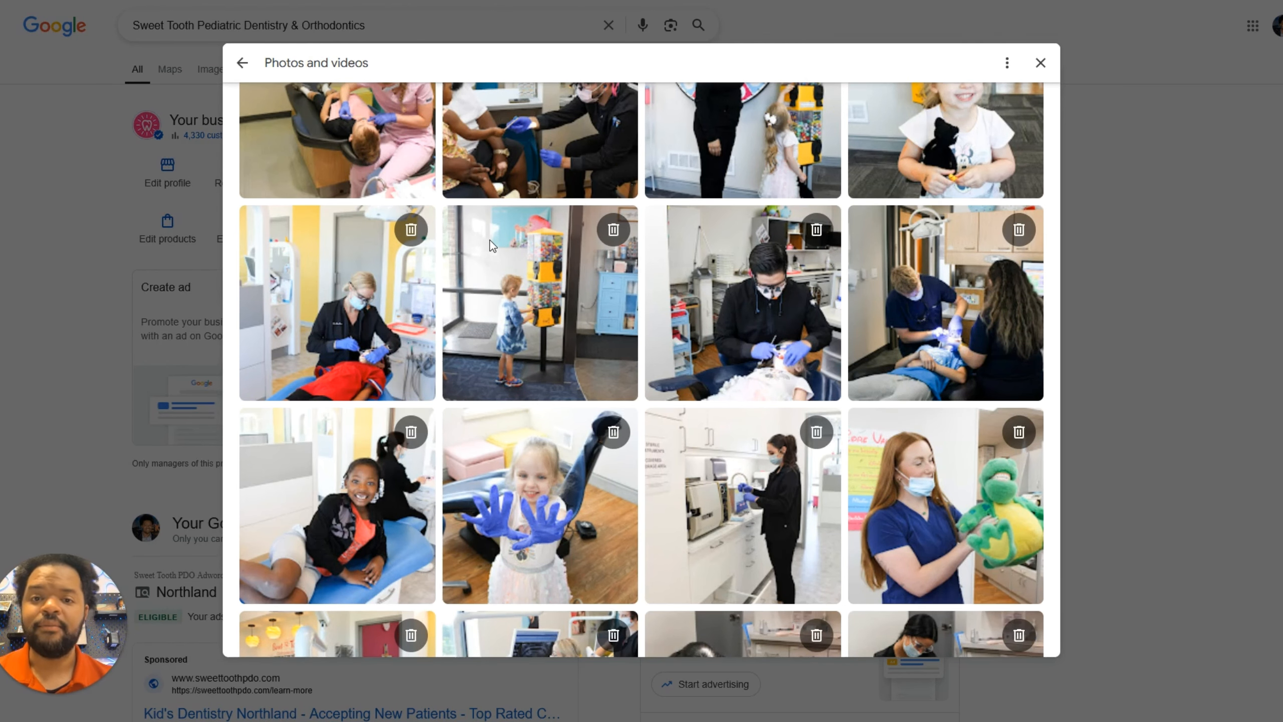
pyautogui.scroll(-10, 711, 375)
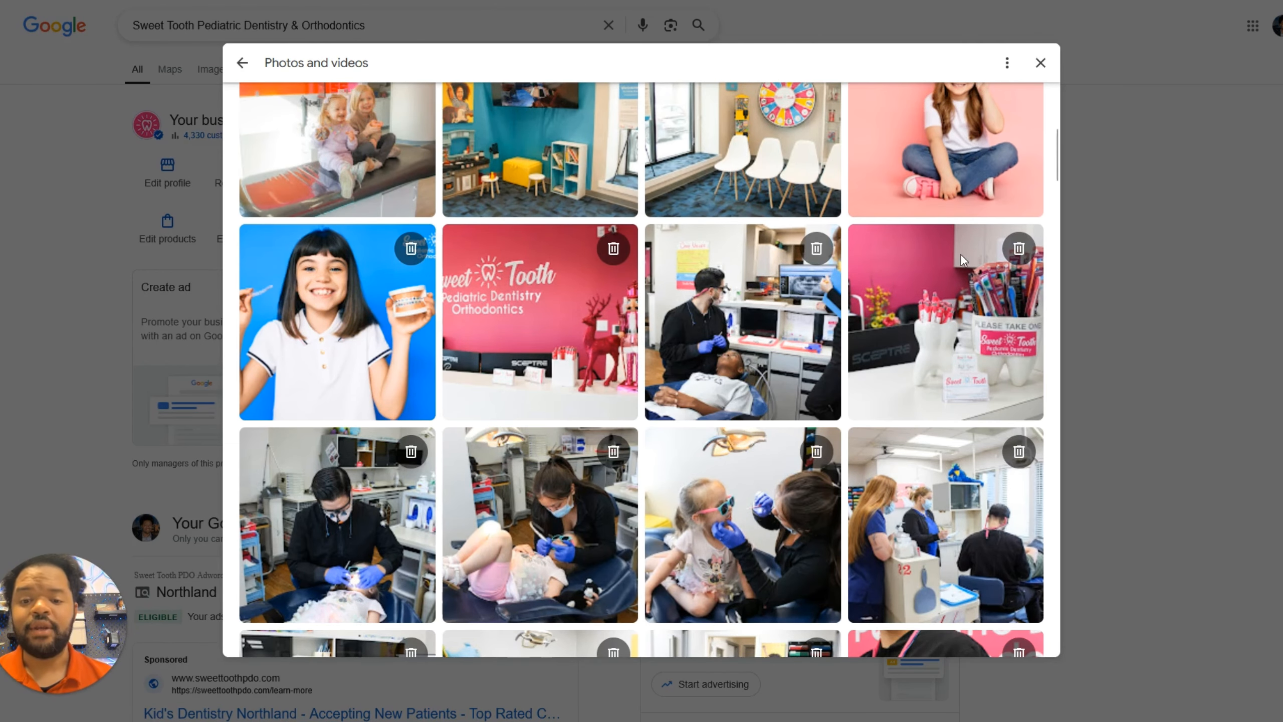
pyautogui.scroll(-10, 748, 331)
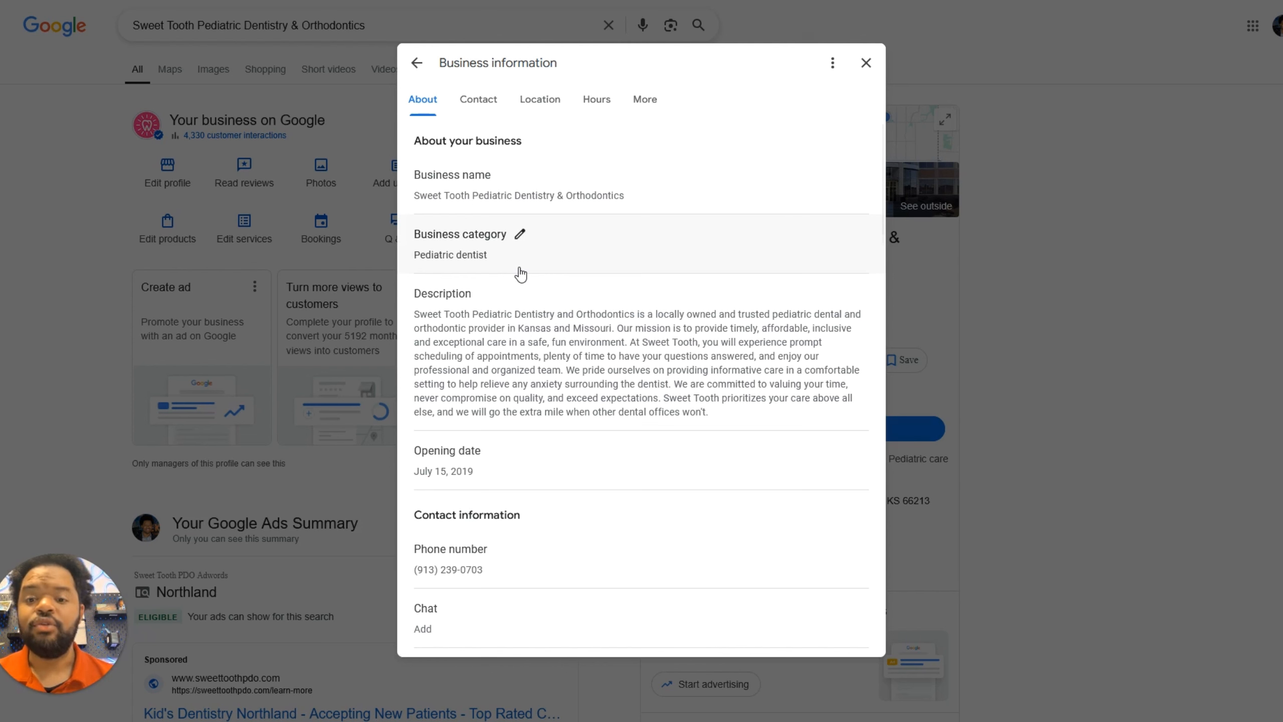
pyautogui.click(519, 234)
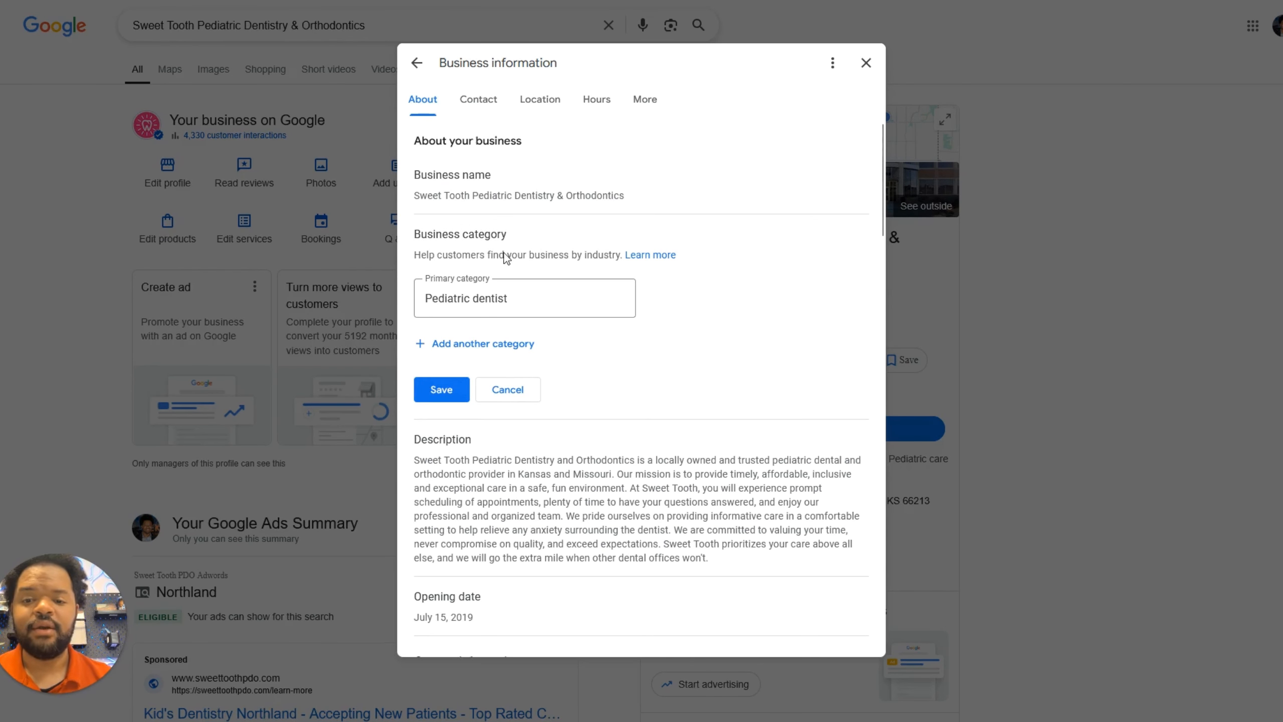
pyautogui.click(457, 347)
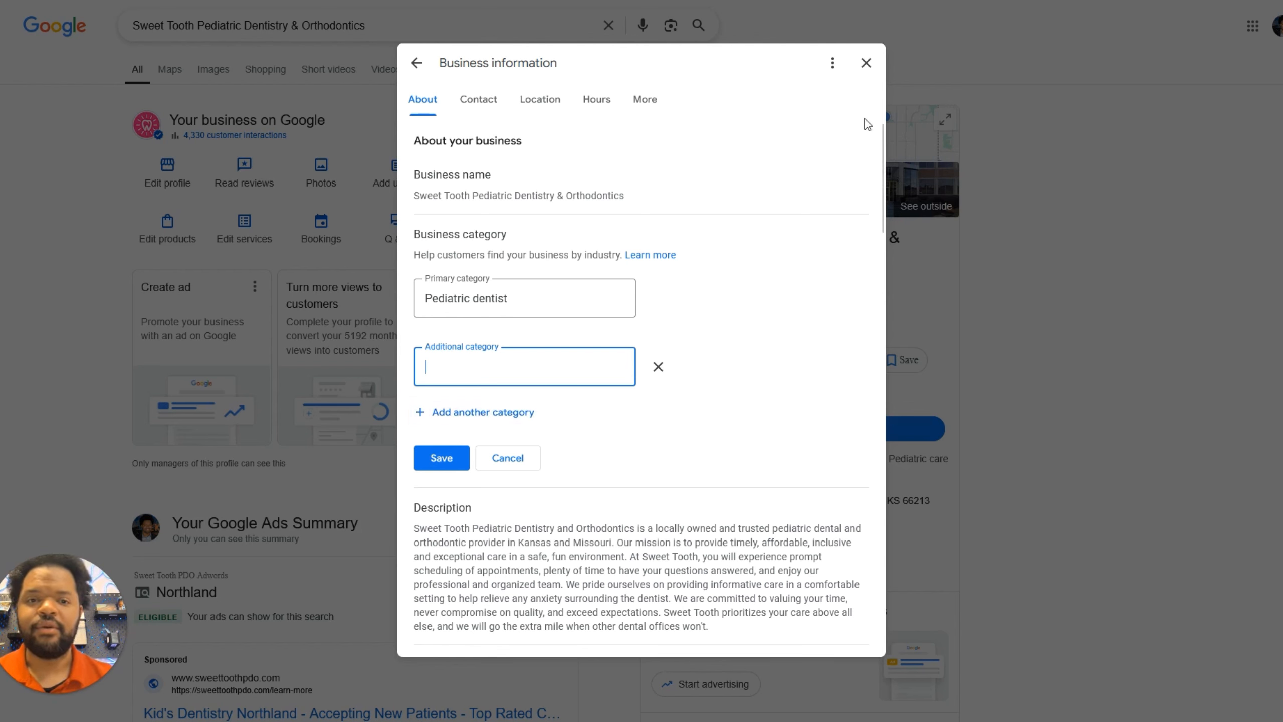
pyautogui.click(865, 63)
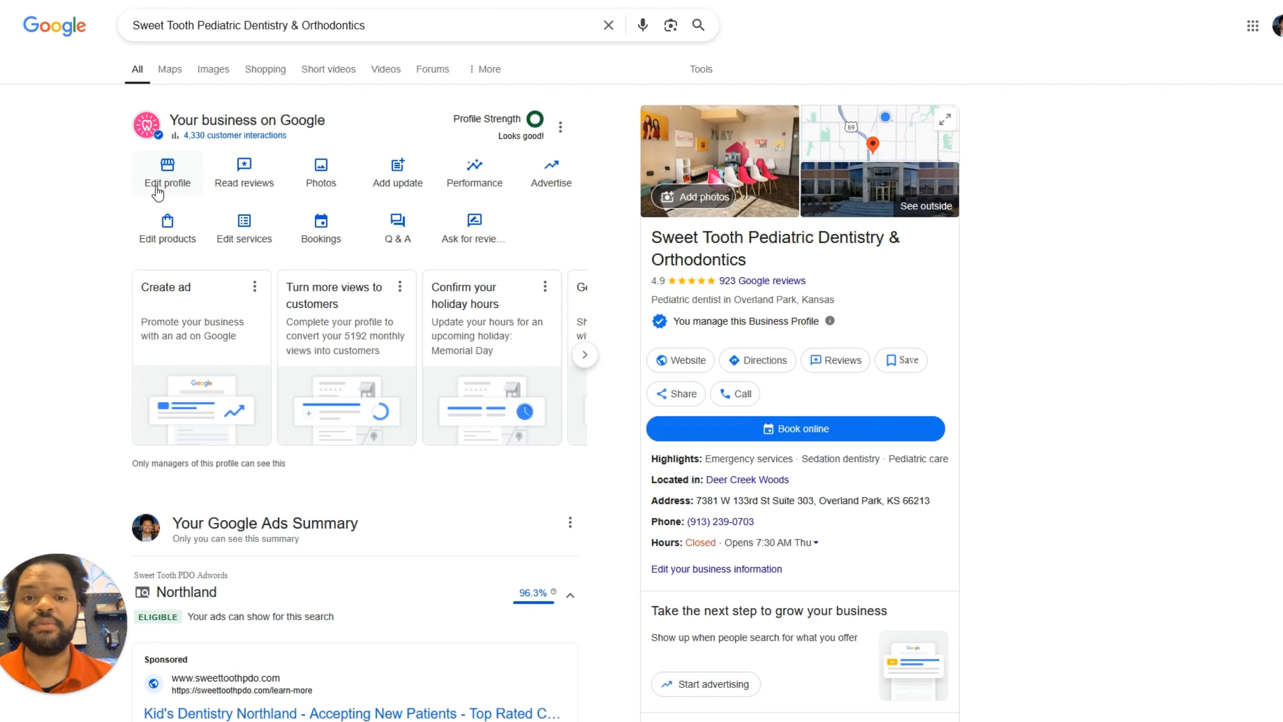
# Step: Open the business profile's services and review the whole list under the Pediatric dentist category
pyautogui.click(245, 229)
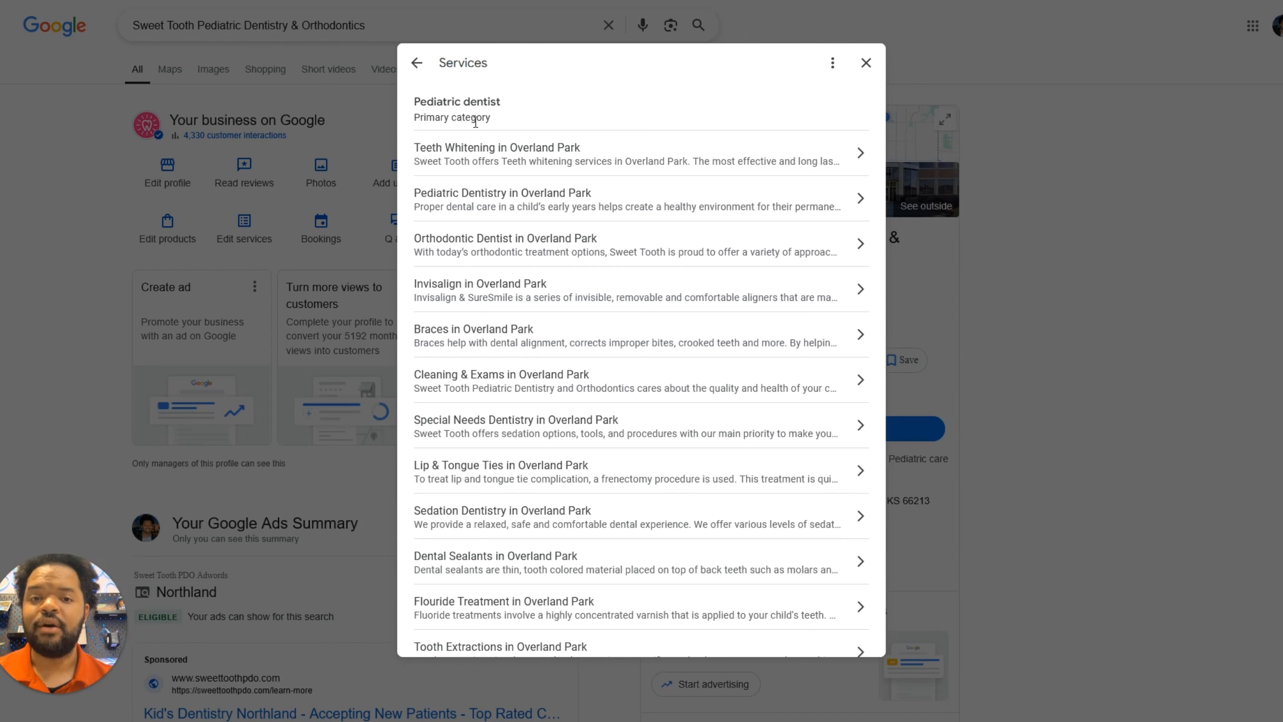
pyautogui.scroll(-8, 475, 152)
pyautogui.scroll(7, 487, 213)
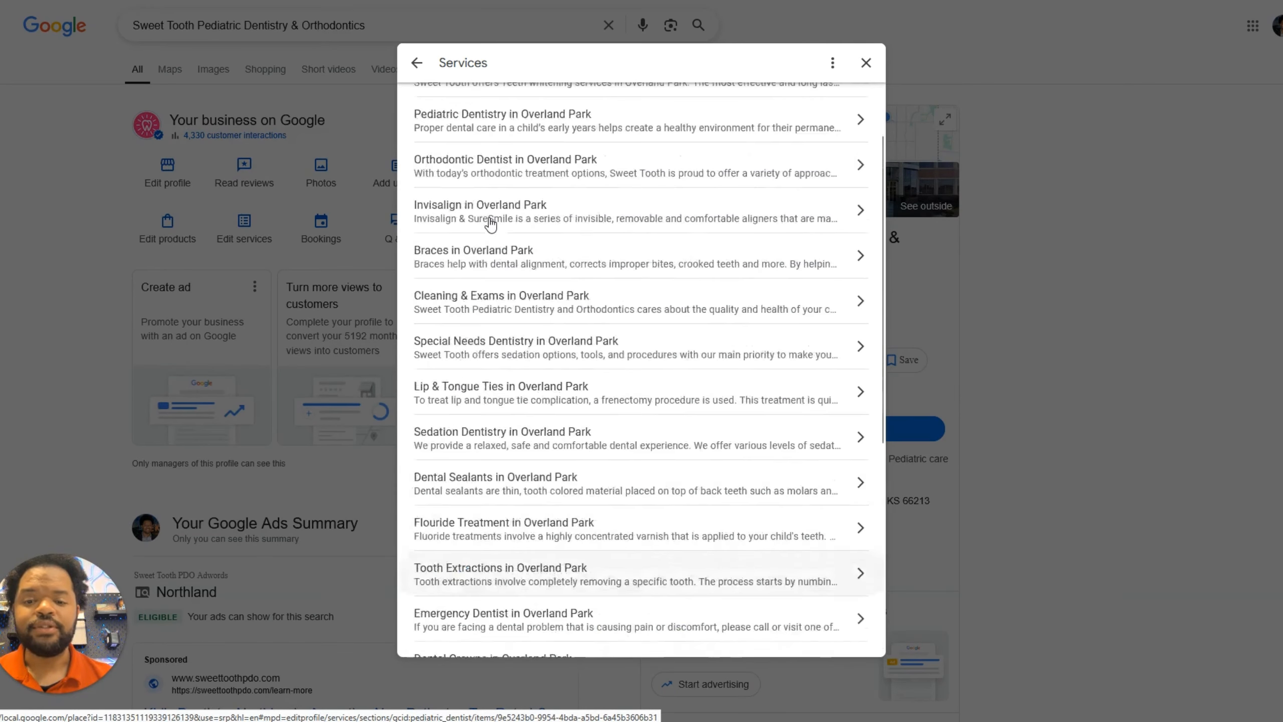
pyautogui.scroll(2, 490, 223)
pyautogui.scroll(-8, 491, 223)
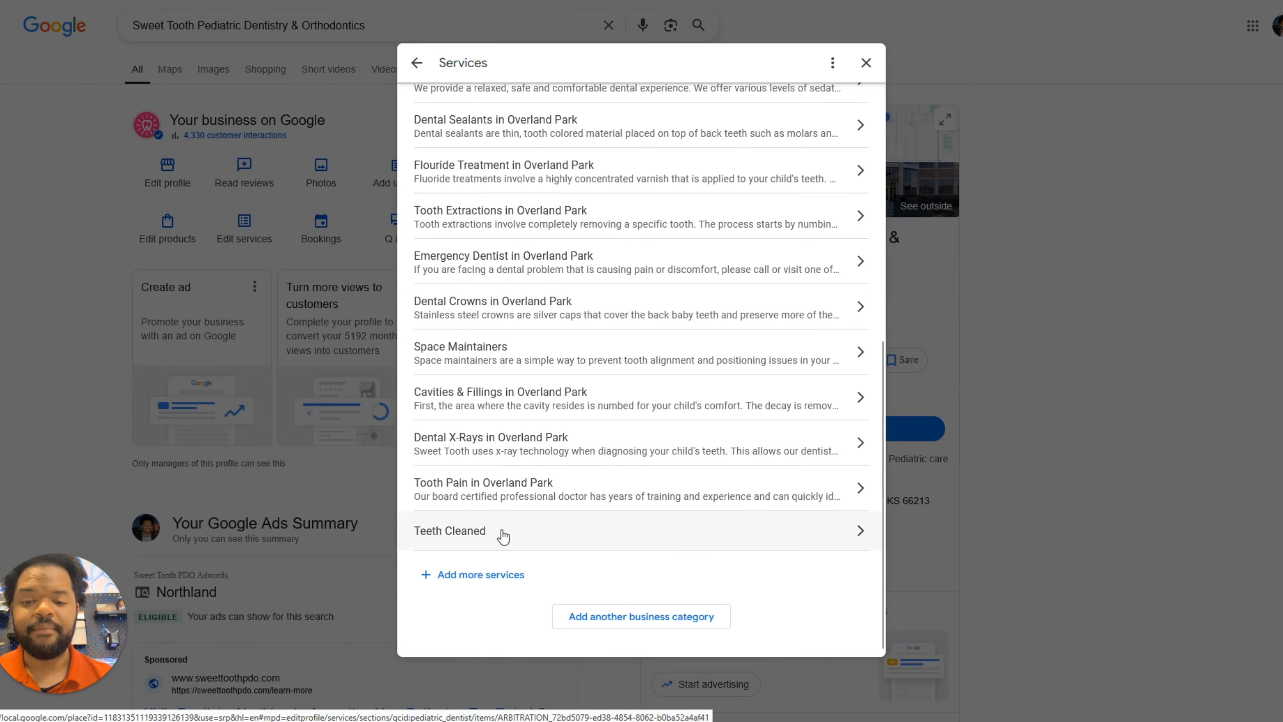
# Step: Try to add the suggested Teeth whitening service to the Pediatric dentist category, and return to the services list without saving
pyautogui.click(486, 574)
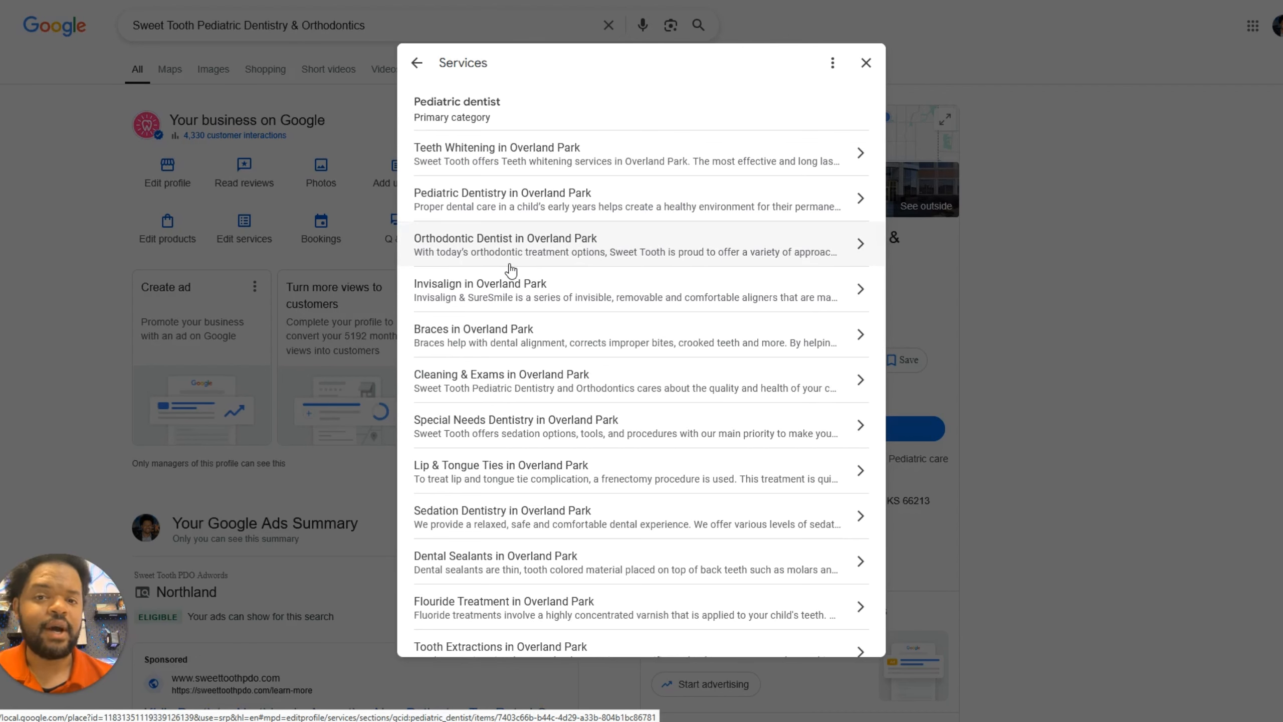
pyautogui.scroll(-8, 511, 272)
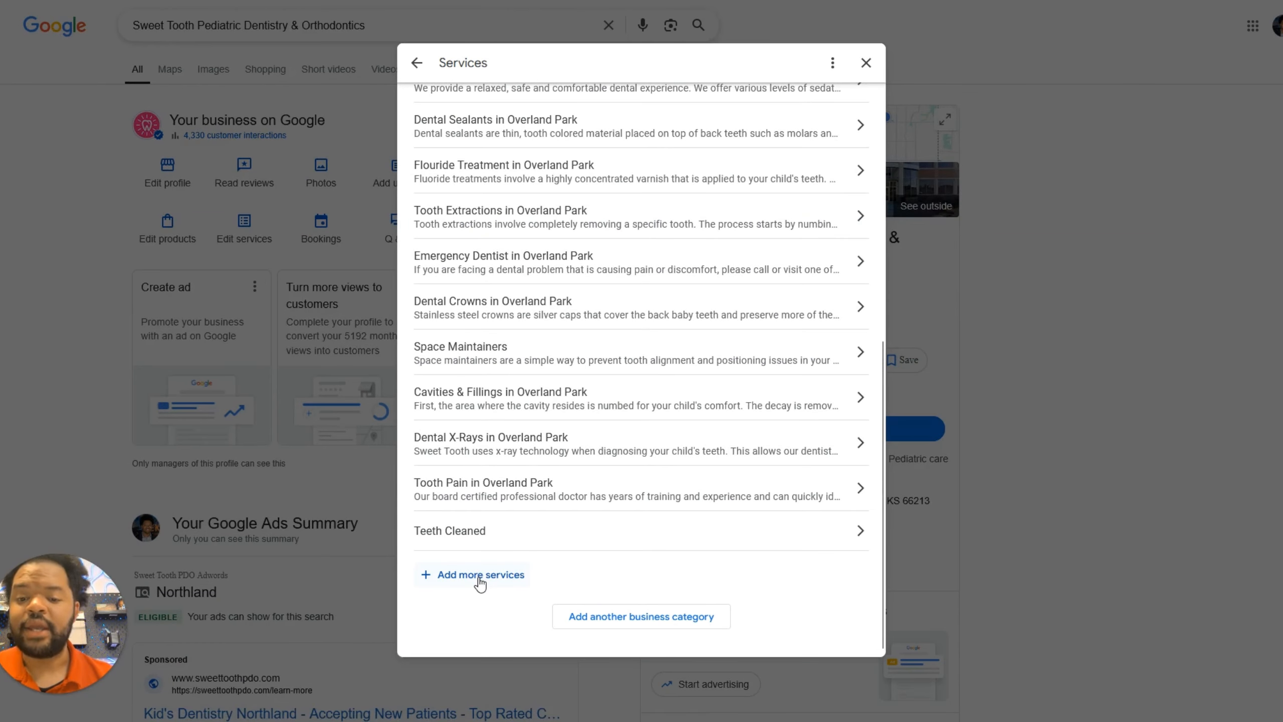
pyautogui.click(478, 578)
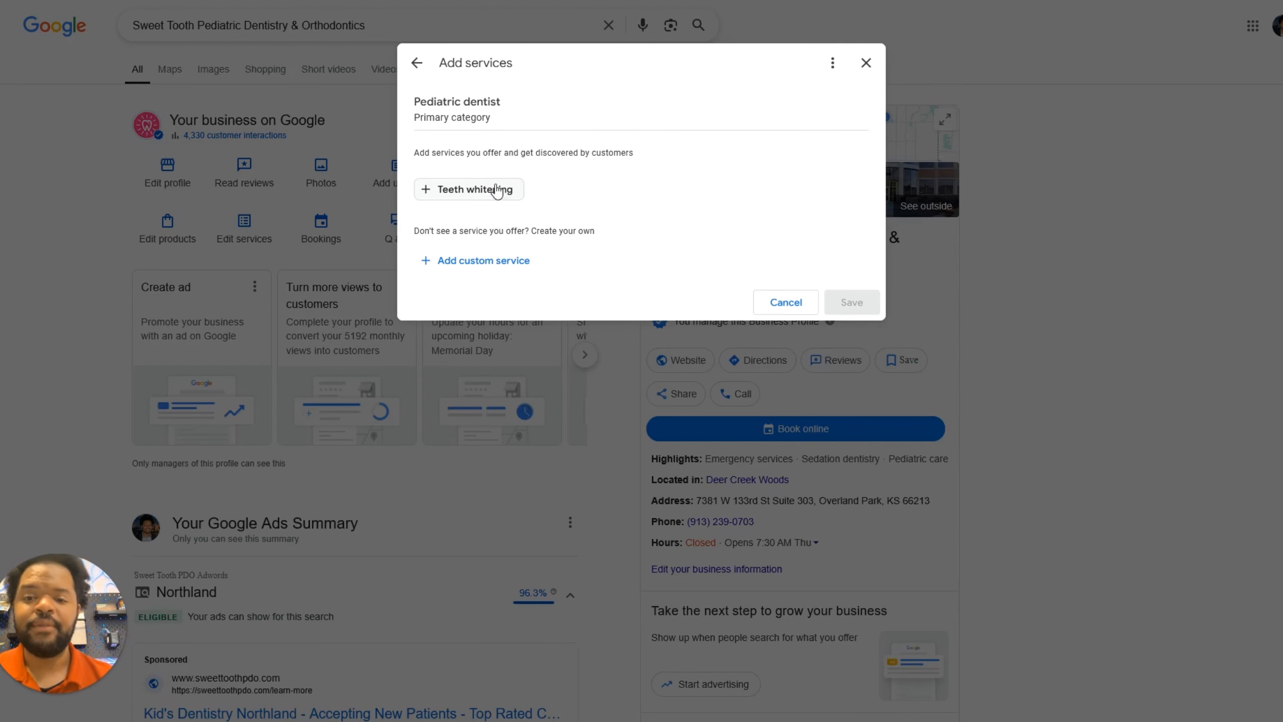
pyautogui.click(456, 190)
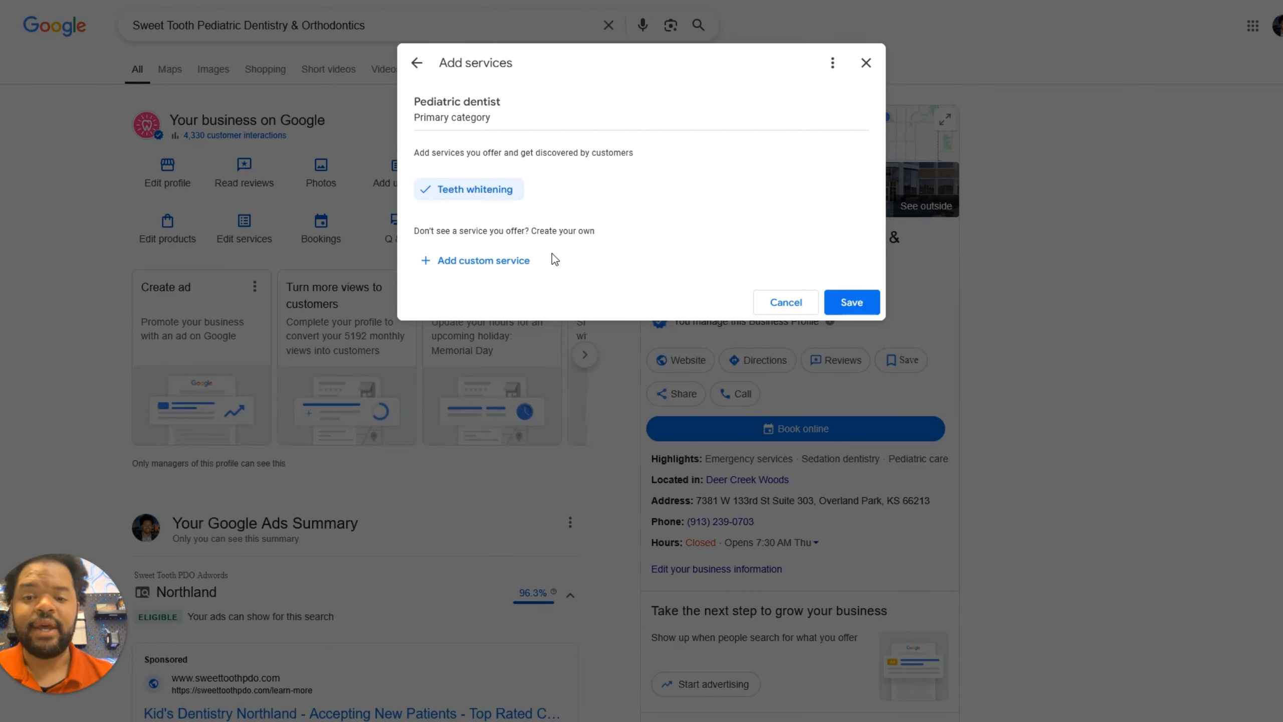
pyautogui.click(418, 64)
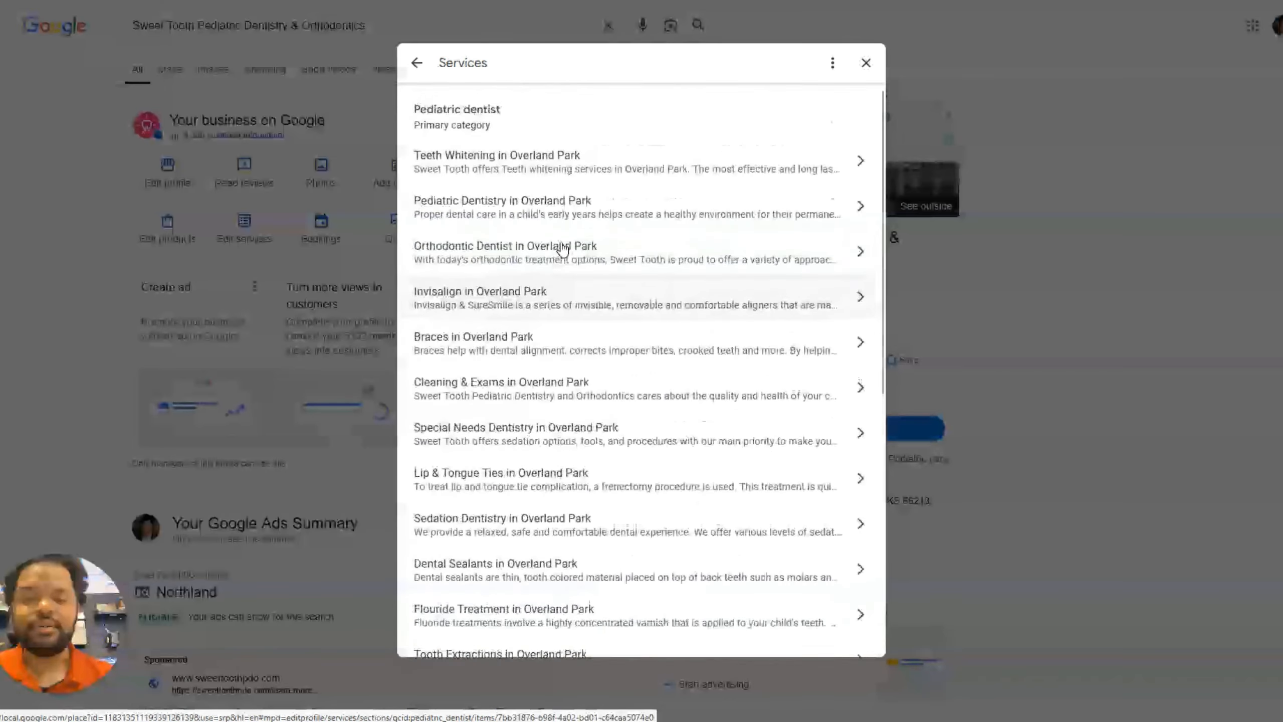
# Step: Try to rename the Teeth Cleaned service as "Teeth Cleaned Overland Park" in its service details
pyautogui.scroll(-1, 563, 248)
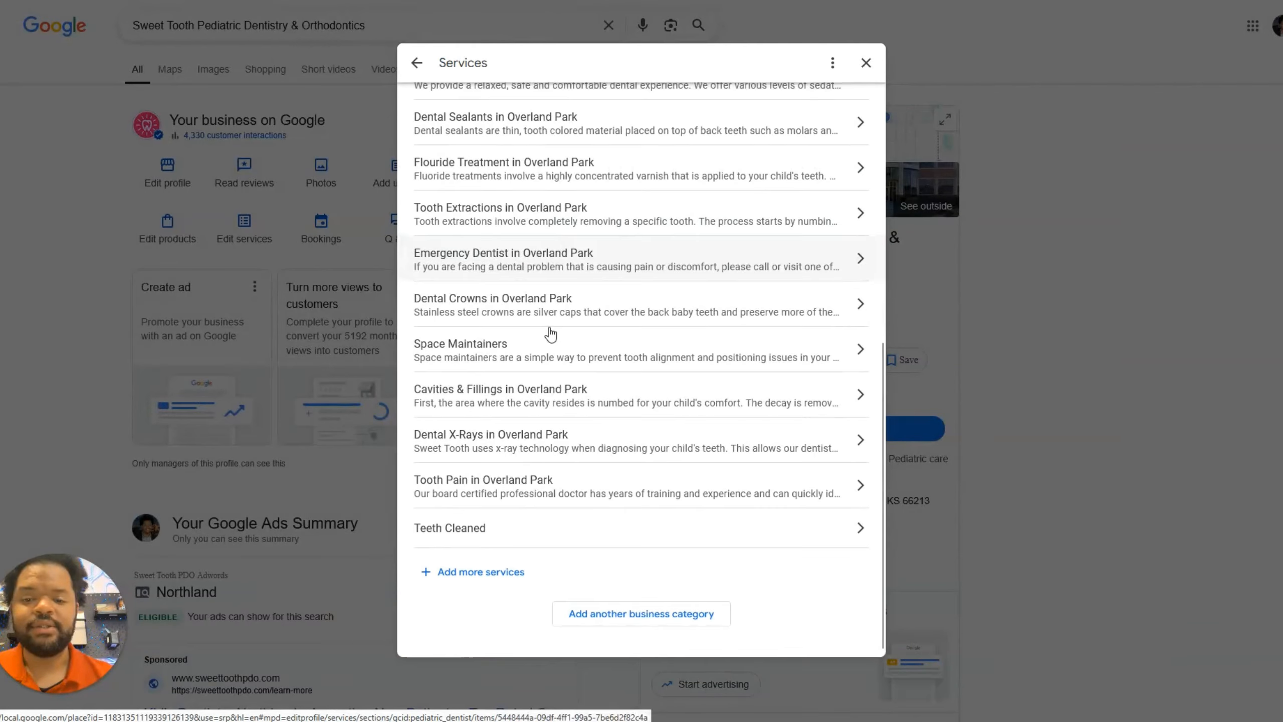
pyautogui.click(535, 533)
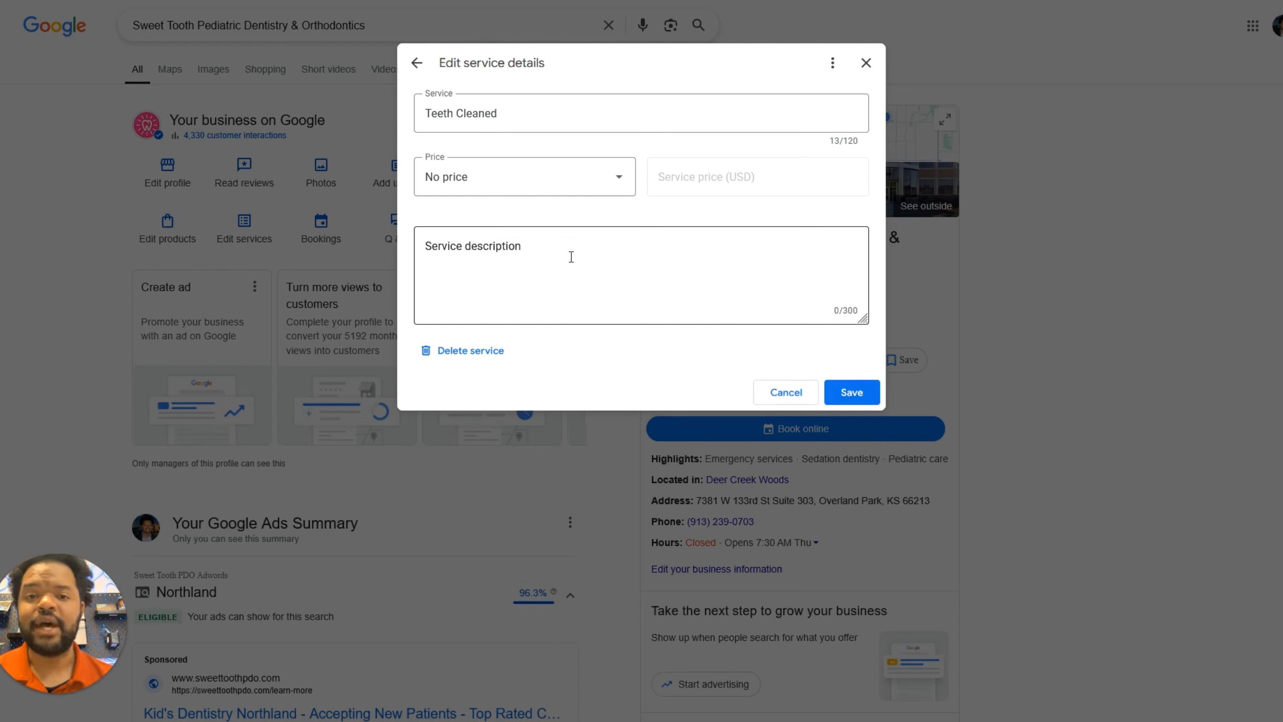
pyautogui.click(524, 113)
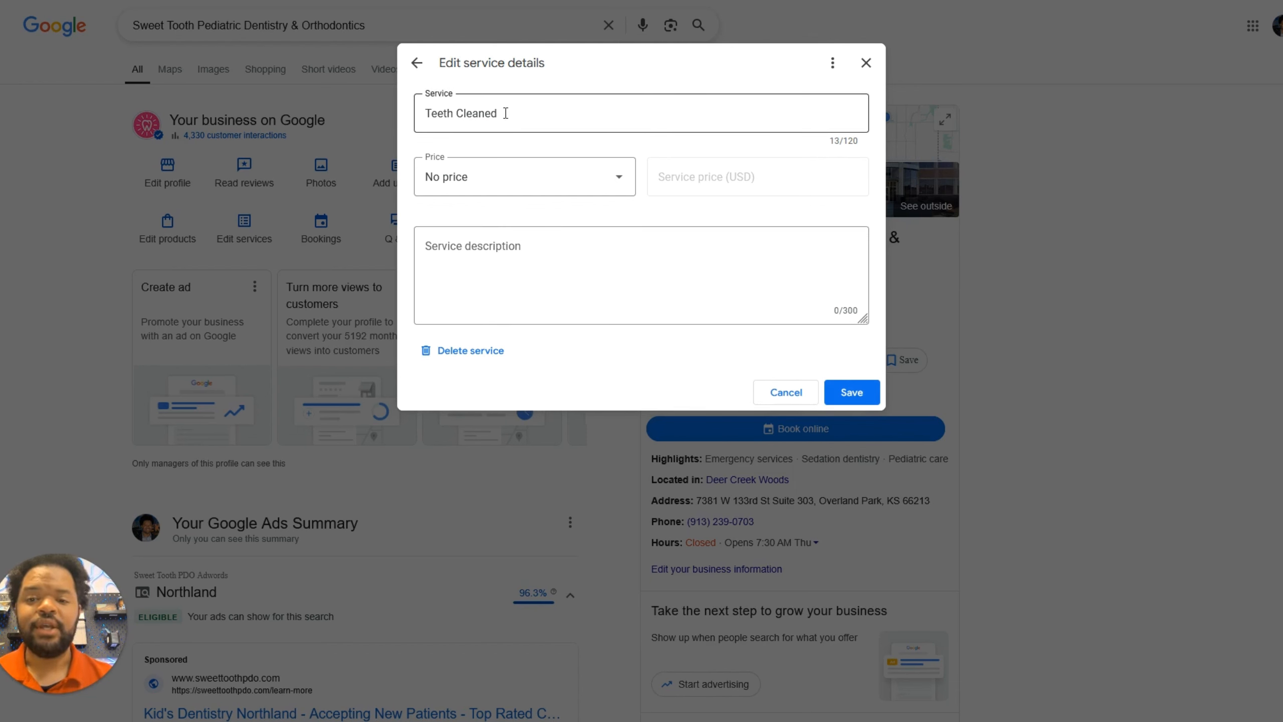
pyautogui.click(512, 245)
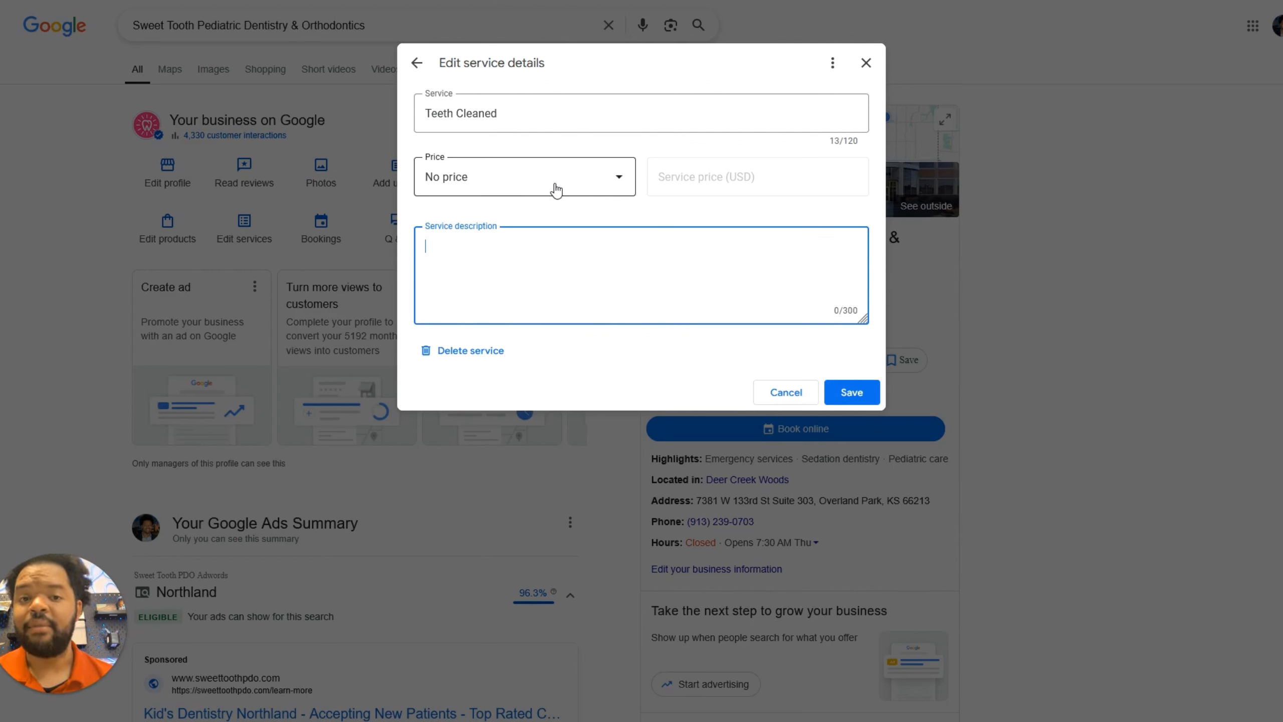
pyautogui.click(453, 119)
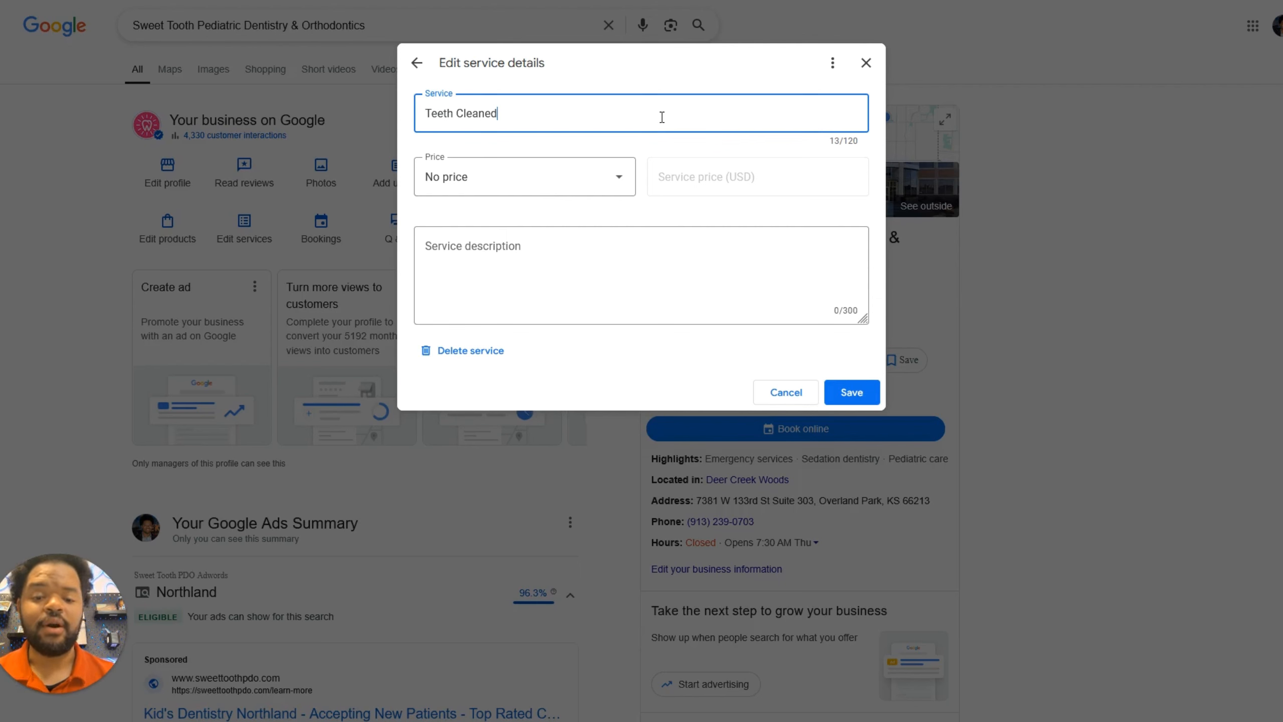
pyautogui.write('Overland PArk')
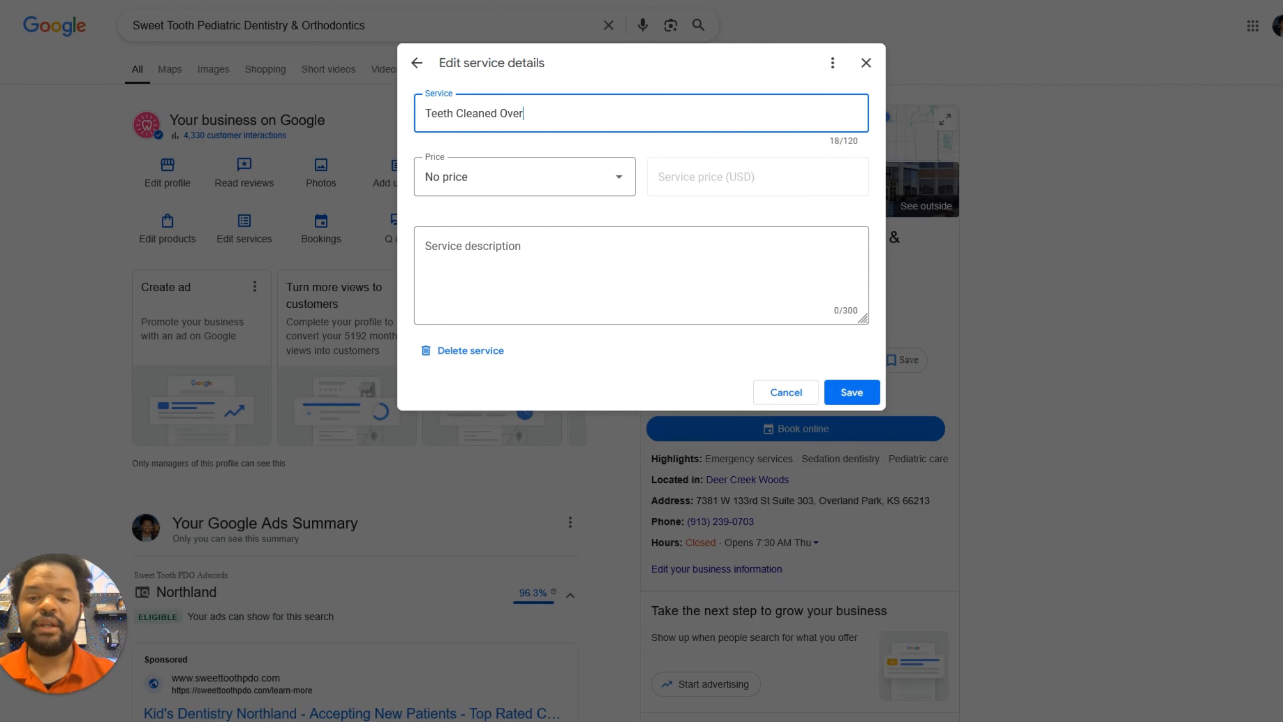
pyautogui.press('BackSpace')
pyautogui.press('BackSpace')
pyautogui.press('BackSpace')
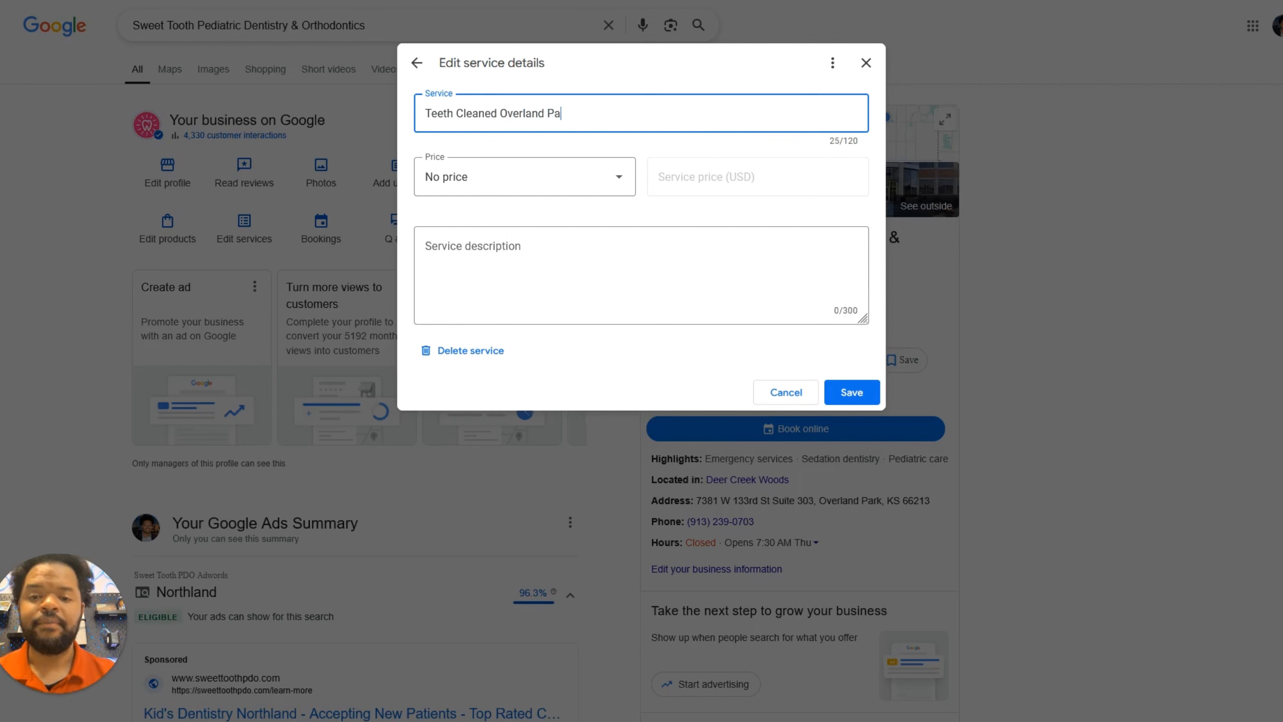
pyautogui.write('ark')
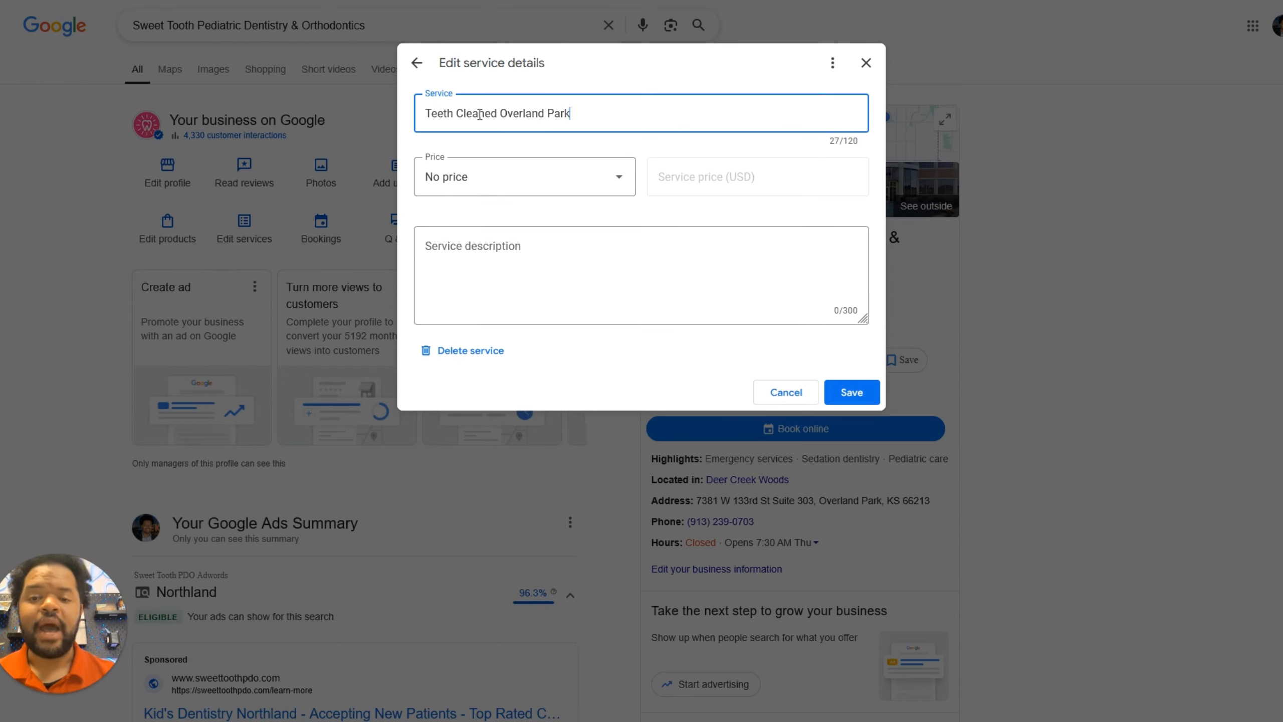
# Step: Add a custom service named "Braces Overland Park" under the Pediatric dentist category, save it and check the services list
pyautogui.scroll(-5, 695, 381)
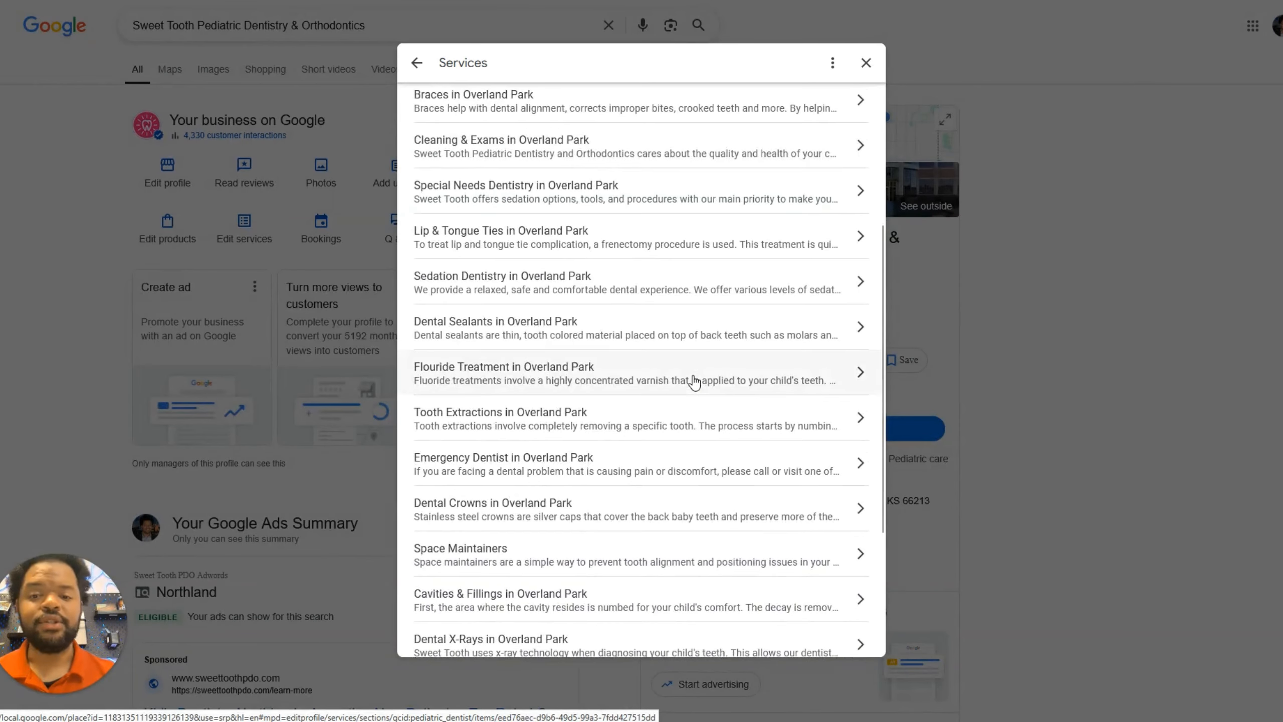
pyautogui.scroll(-5, 694, 382)
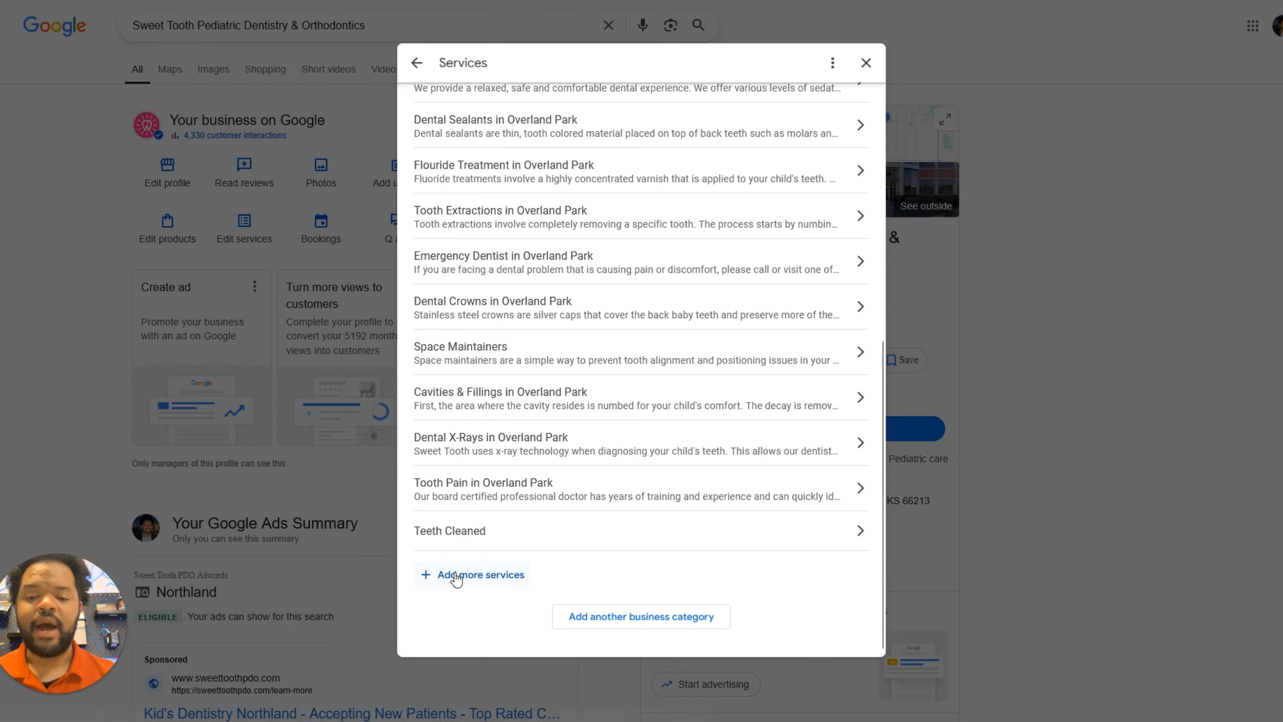
pyautogui.click(459, 575)
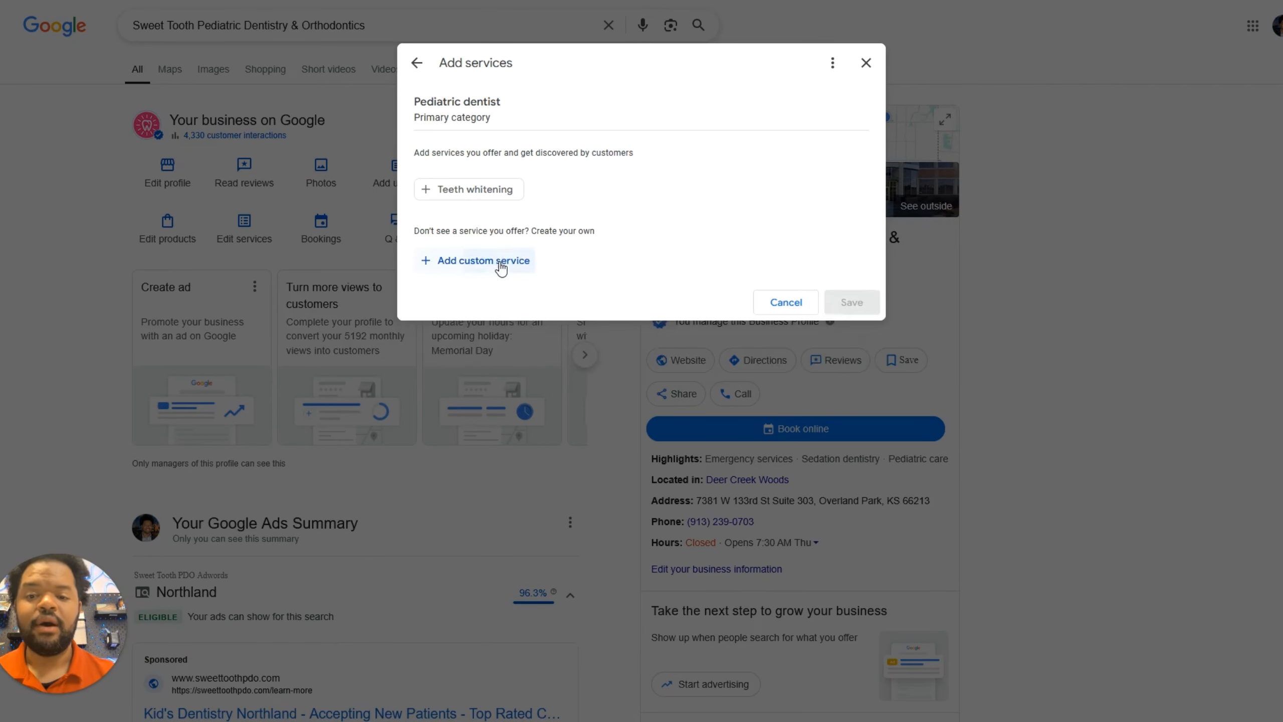
pyautogui.click(501, 263)
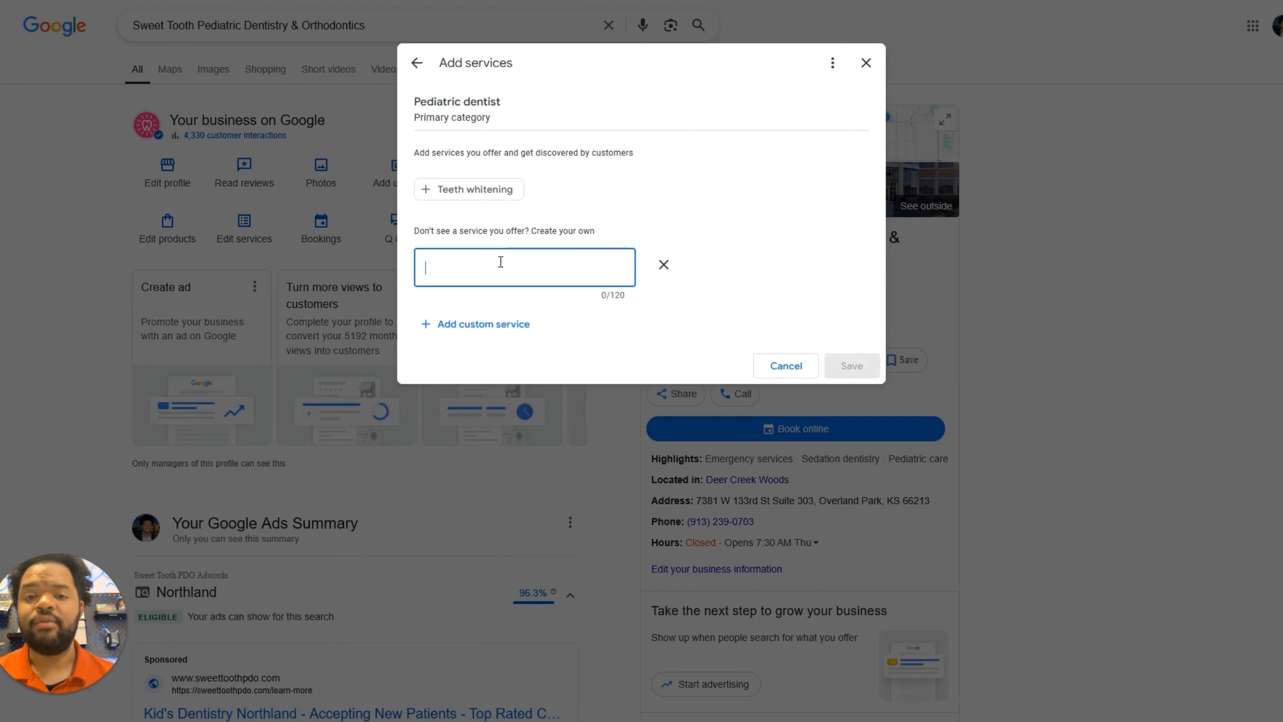
pyautogui.write('Braces')
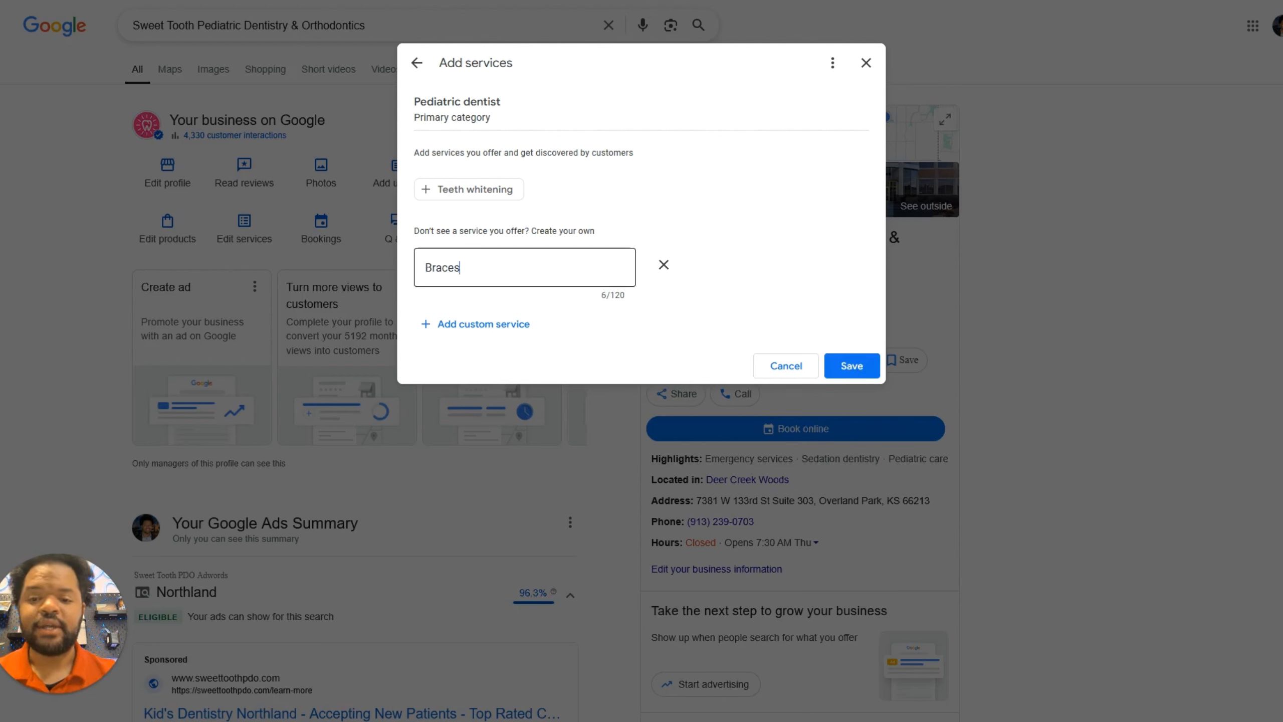
pyautogui.write(' Overland Park')
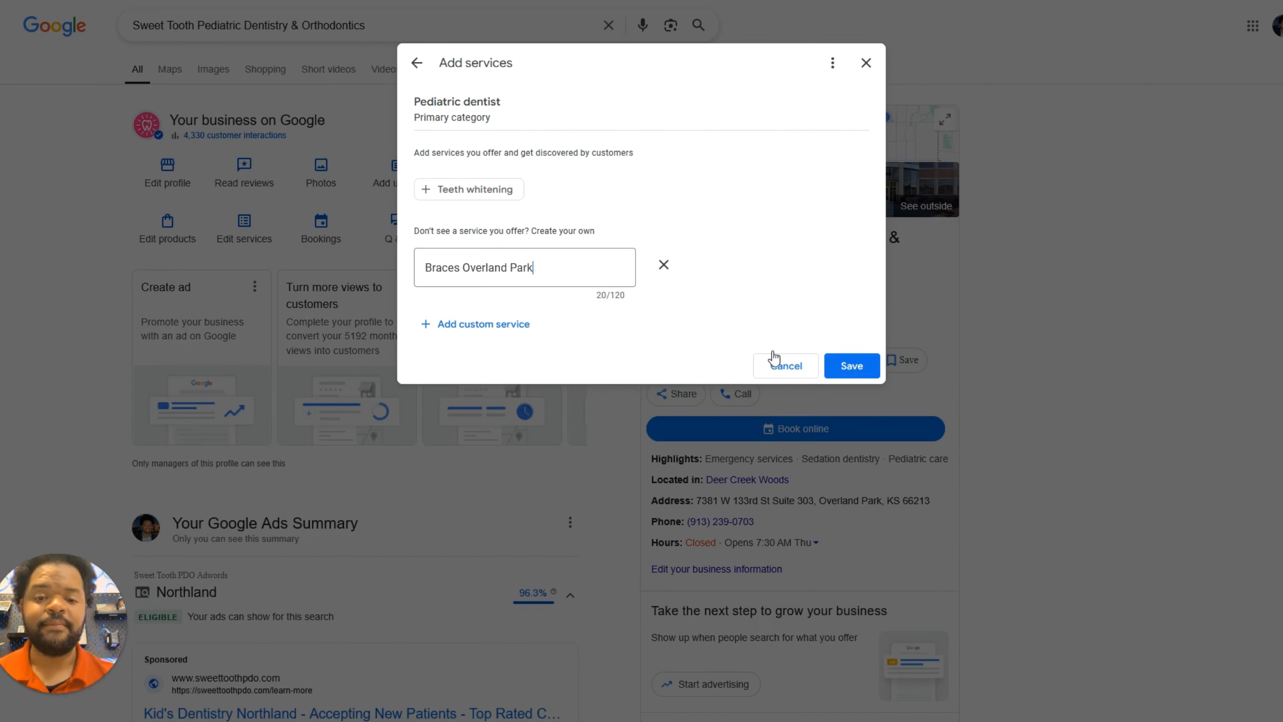
pyautogui.click(852, 366)
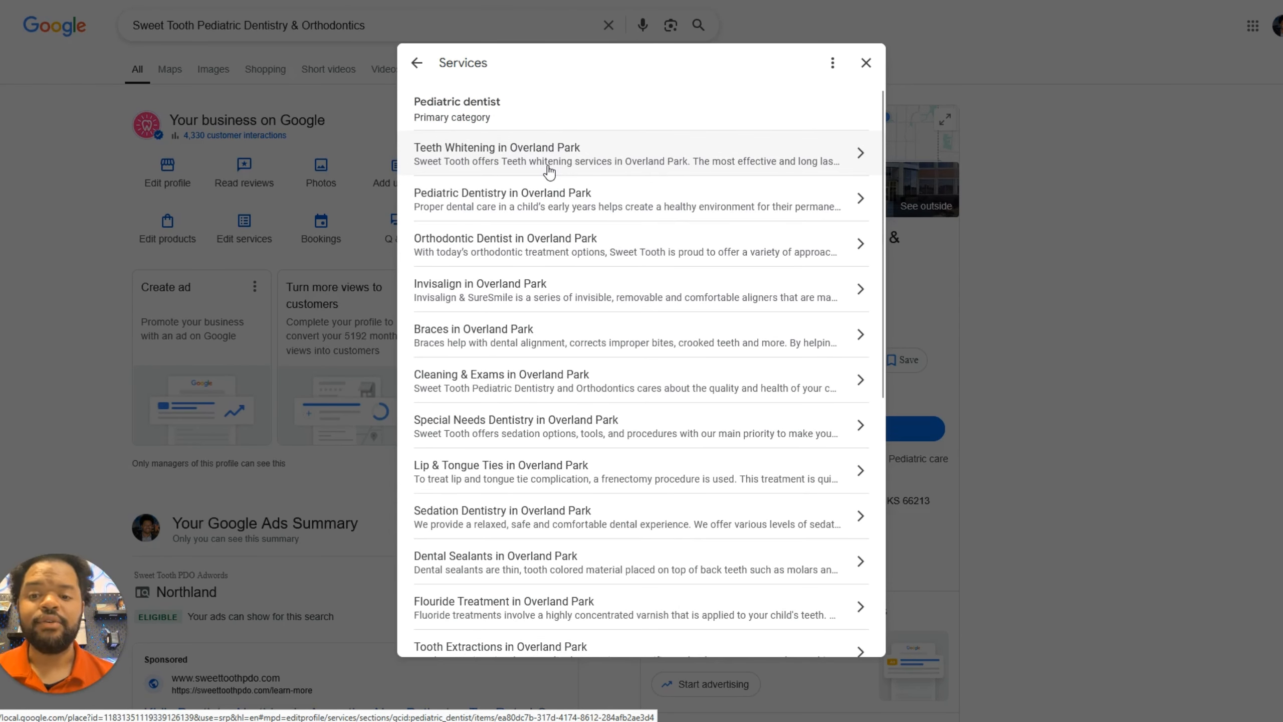
pyautogui.scroll(-8, 550, 172)
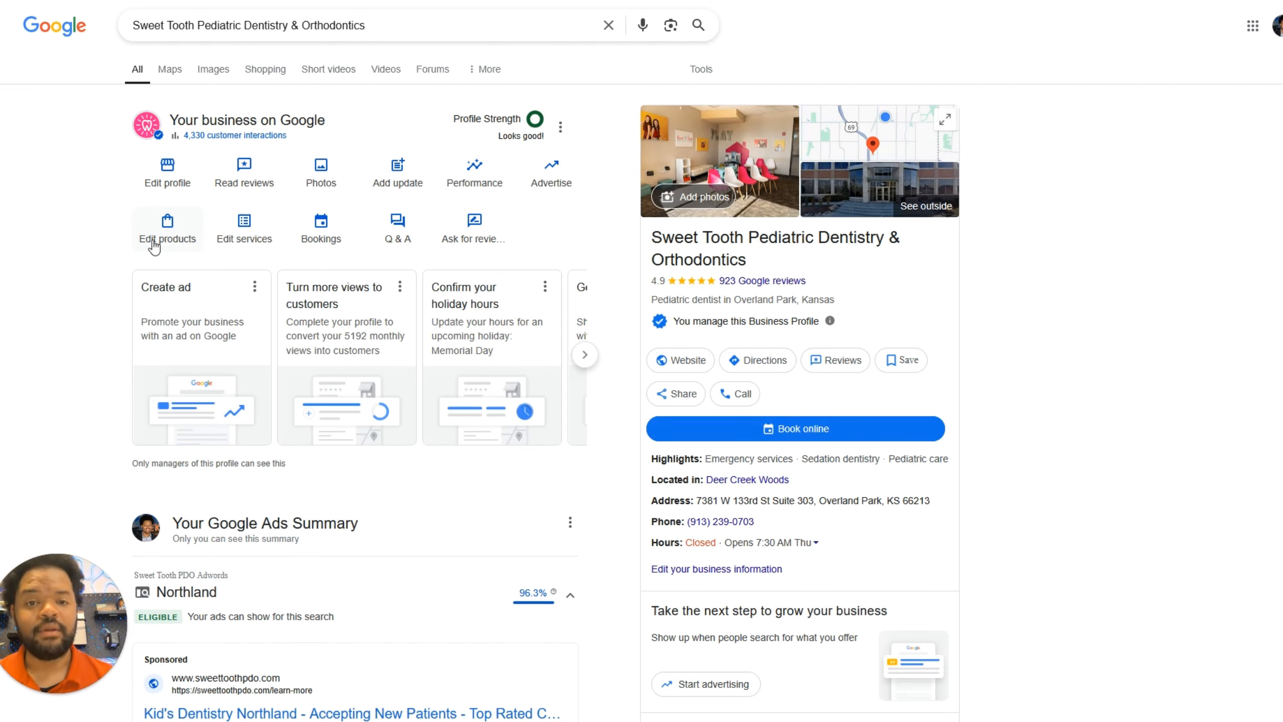
# Step: Look through all the products shown in the practice's public business listing, from first to last and back
pyautogui.scroll(-10, 373, 444)
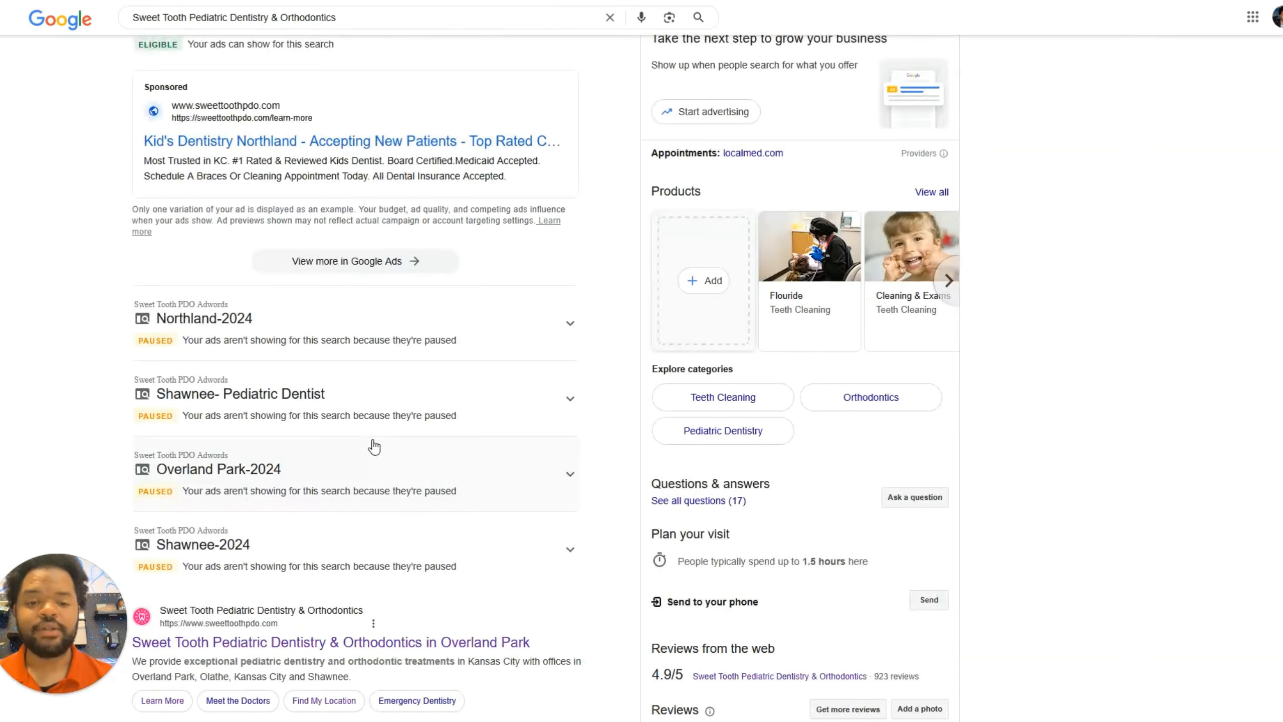
pyautogui.click(949, 230)
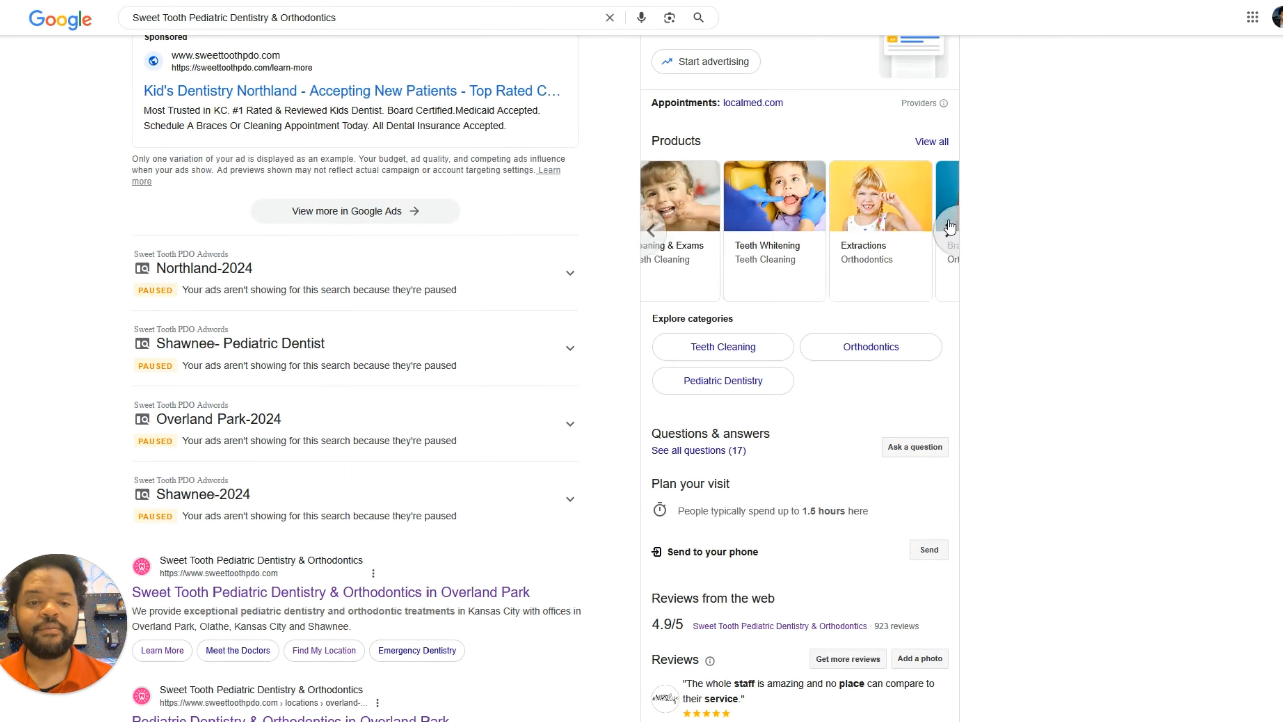
pyautogui.click(949, 228)
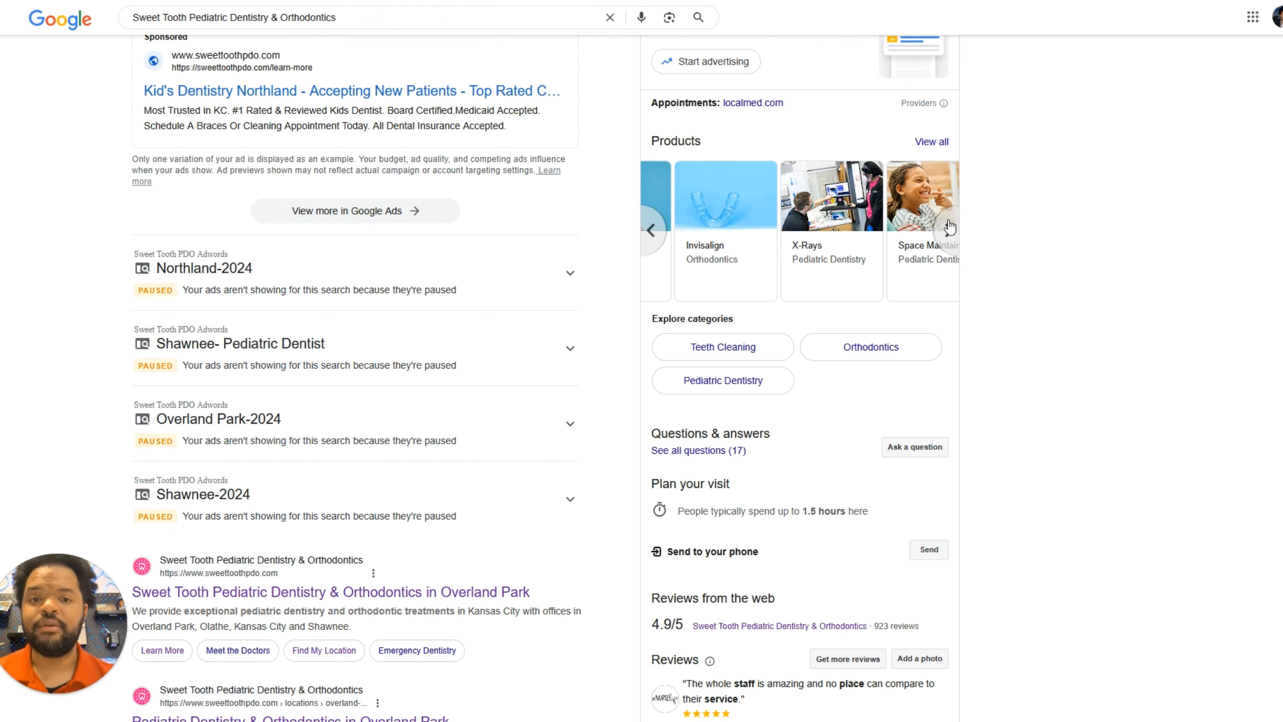
pyautogui.click(949, 228)
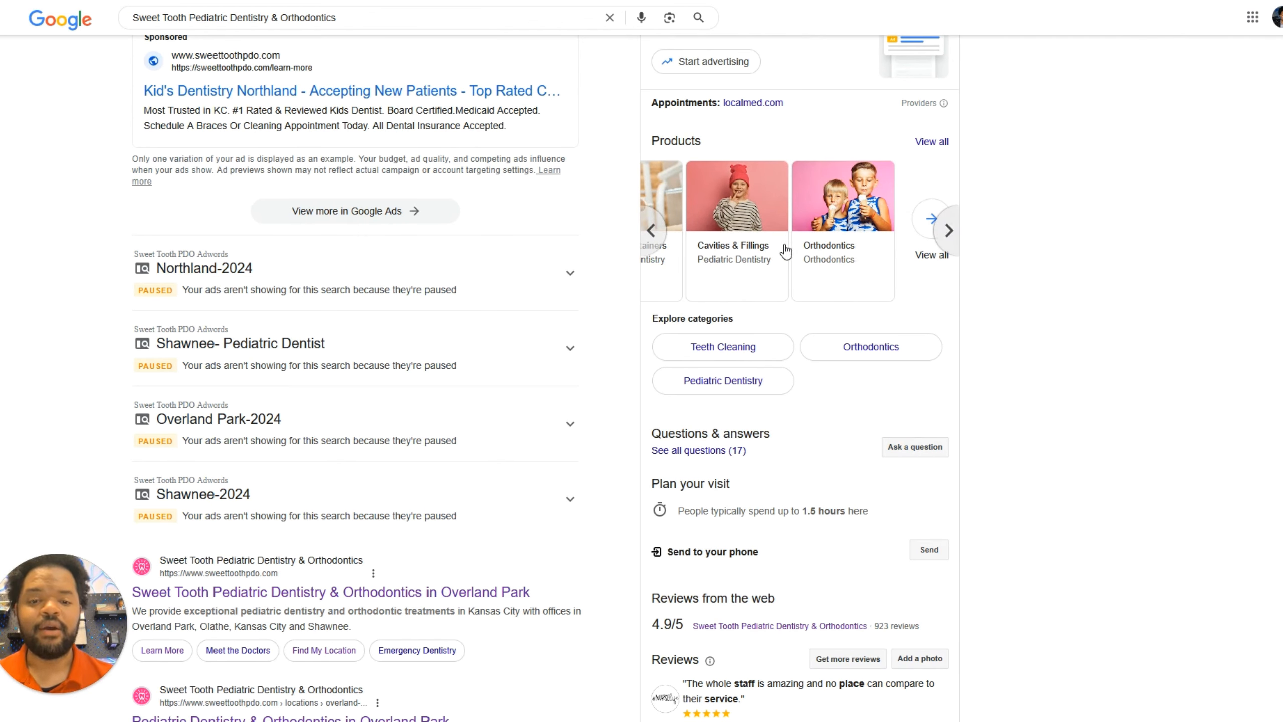
pyautogui.click(652, 230)
pyautogui.click(651, 230)
pyautogui.click(651, 230)
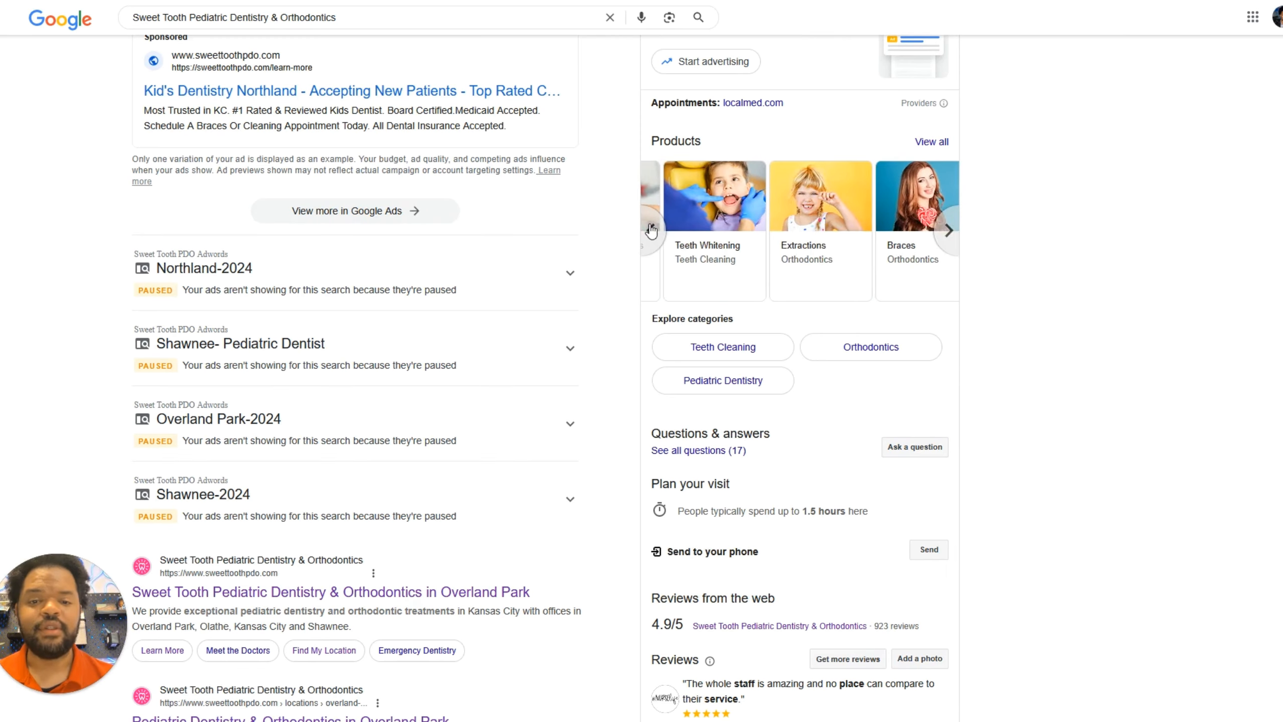
pyautogui.click(651, 230)
pyautogui.click(651, 230)
pyautogui.scroll(10, 575, 223)
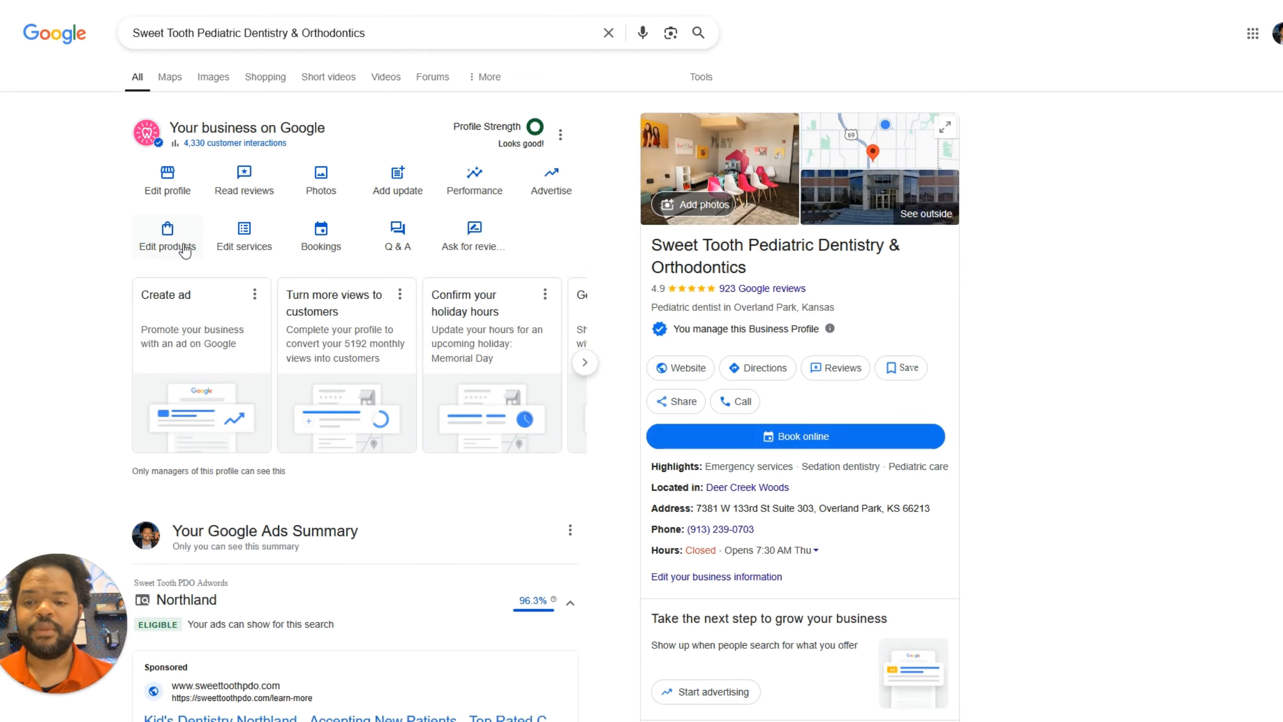
# Step: Open the business profile's product editor and review the complete list of products
pyautogui.click(182, 243)
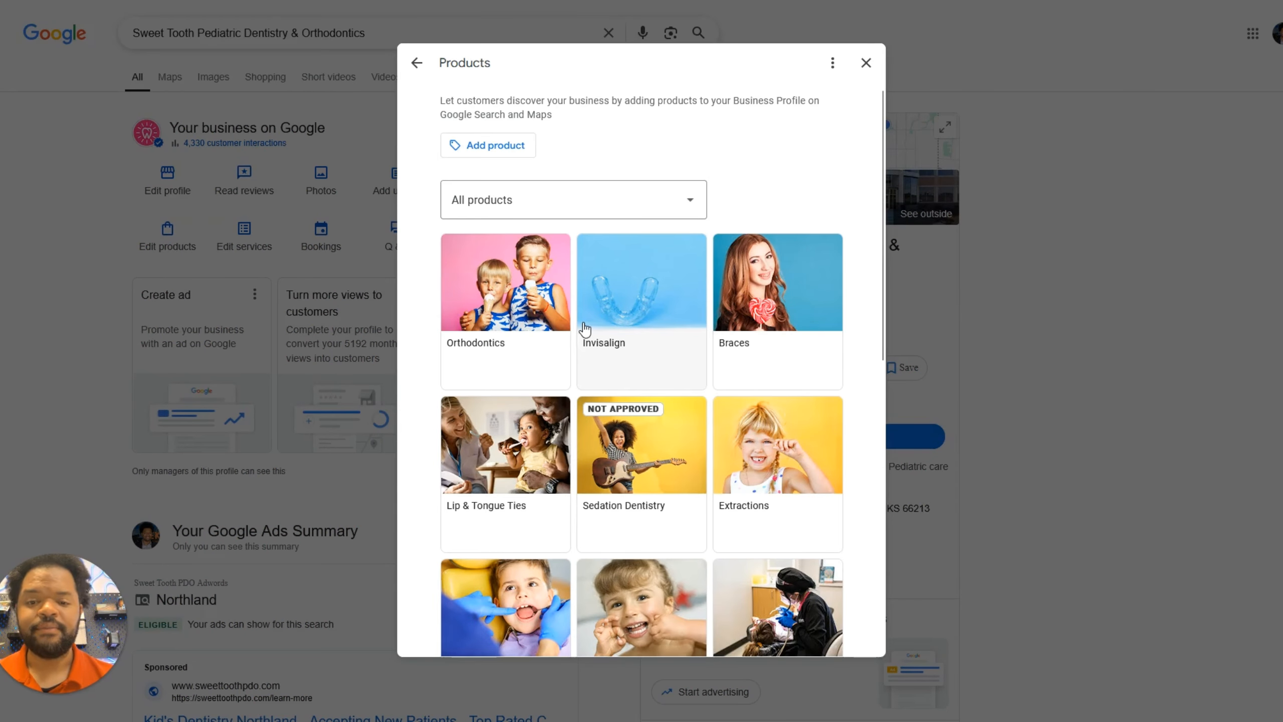
pyautogui.scroll(-5, 585, 329)
pyautogui.scroll(-4, 585, 329)
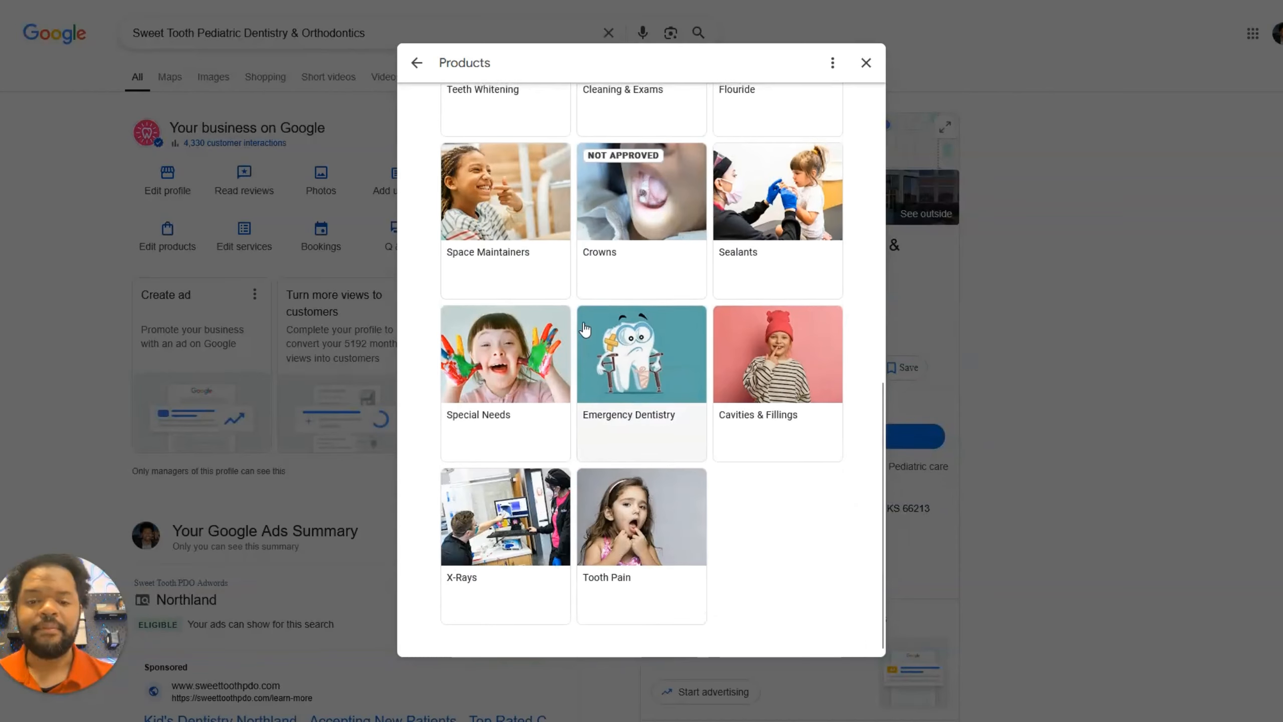
pyautogui.press('Escape')
# Step: Start a new product entry, and look up the Dental Services pages listed under Pediatric Dentistry on the practice's website
pyautogui.click(163, 247)
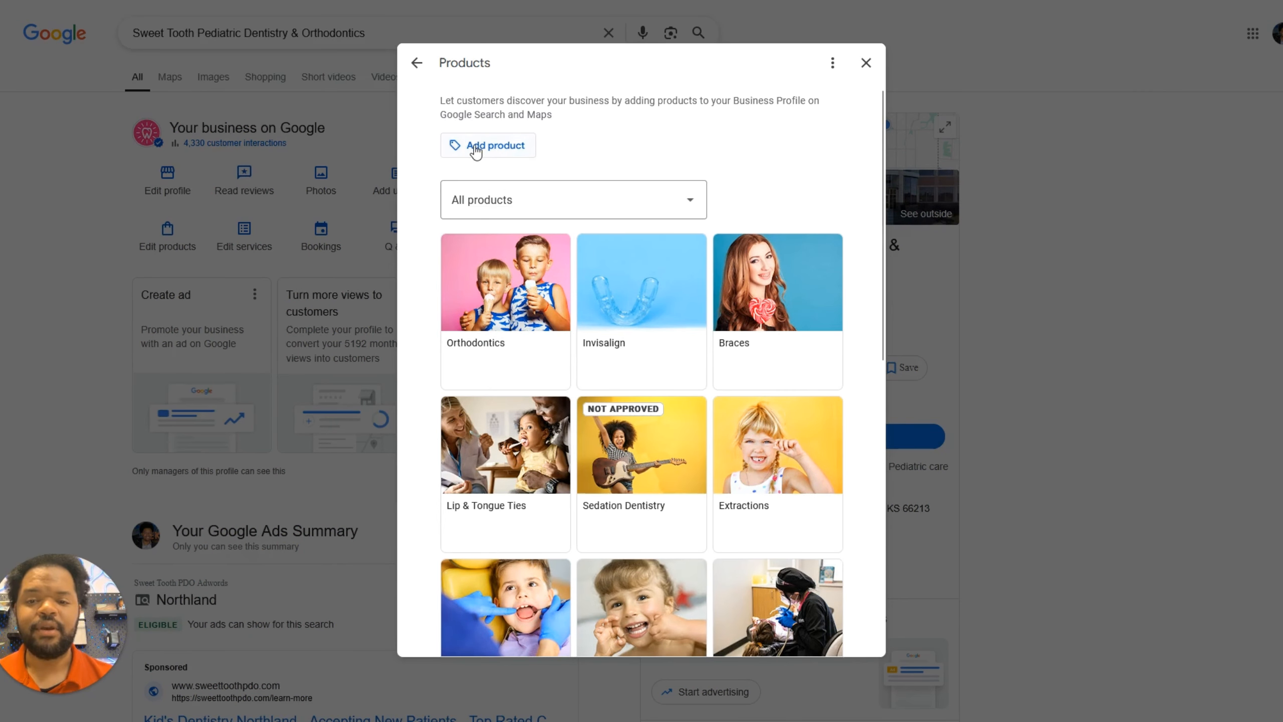
pyautogui.click(475, 152)
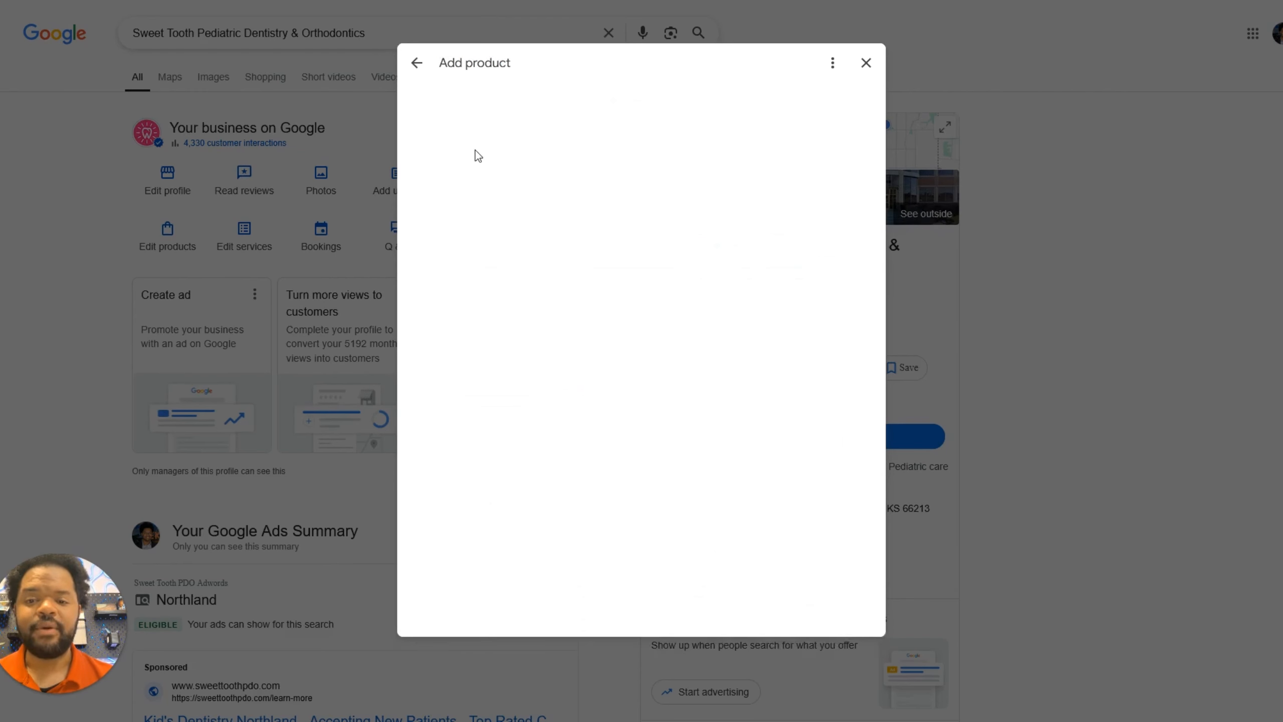
pyautogui.click(523, 239)
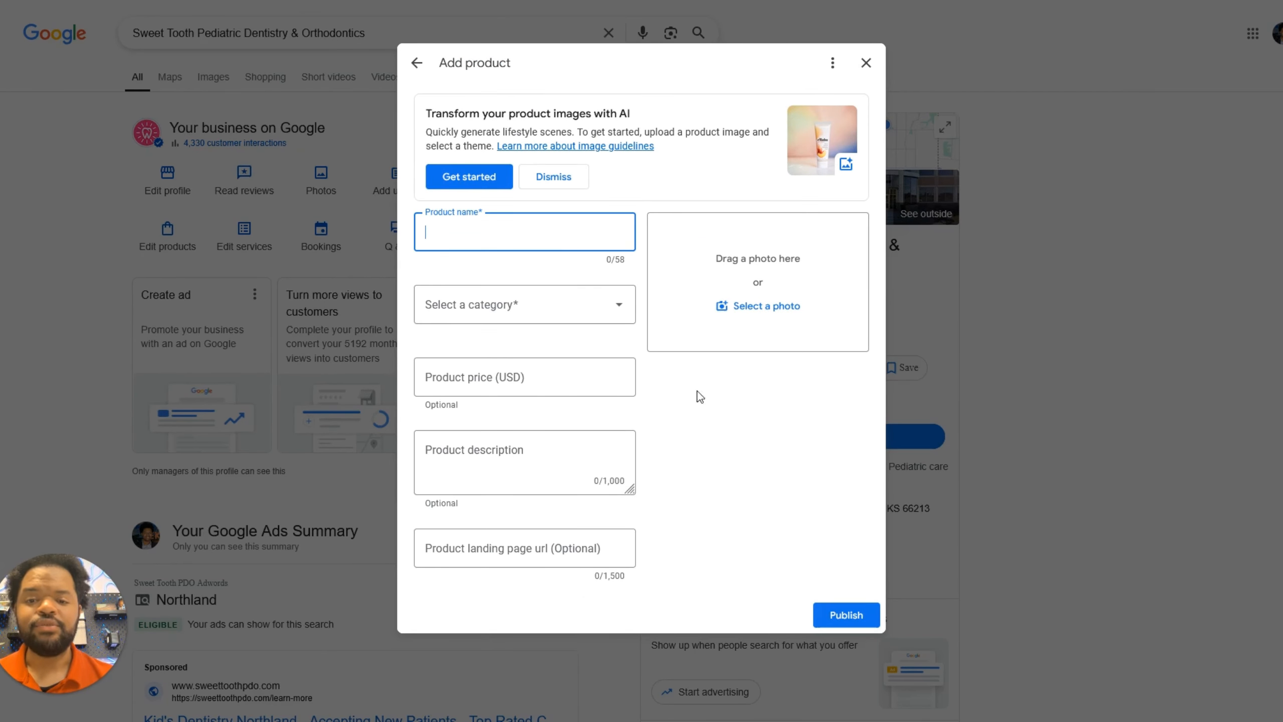
pyautogui.click(865, 63)
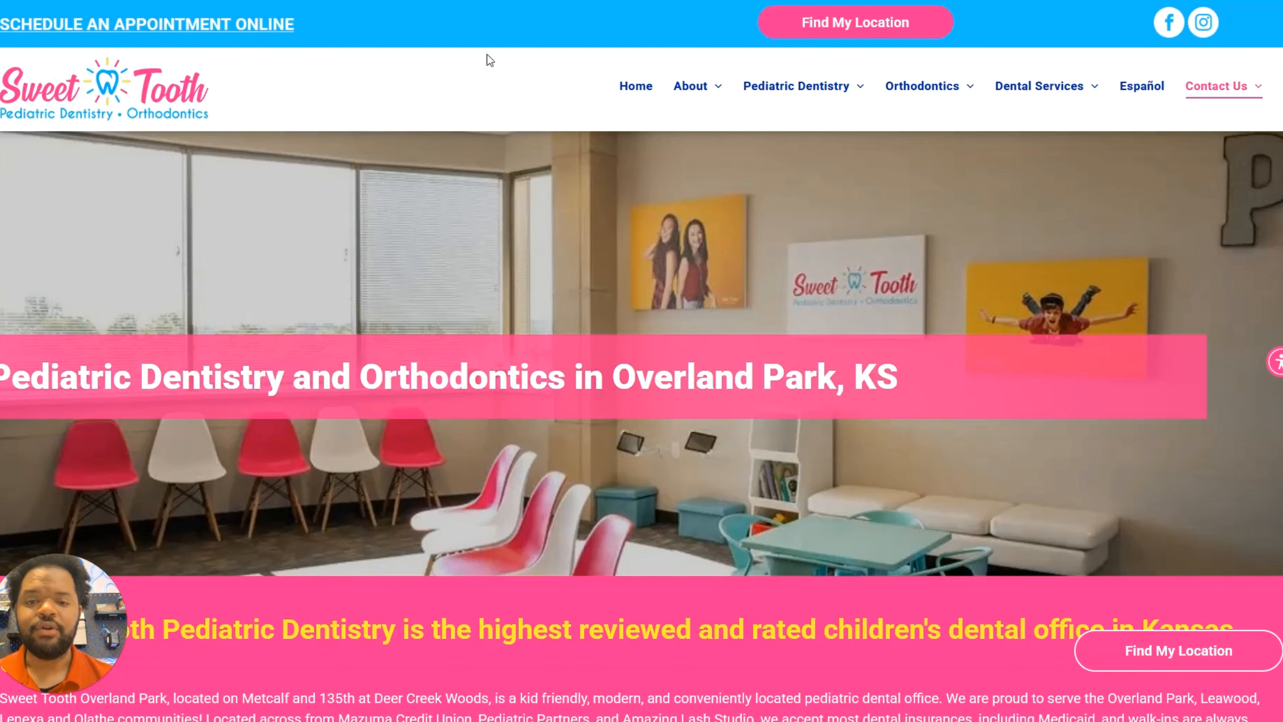
pyautogui.moveTo(783, 86)
pyautogui.moveTo(798, 116)
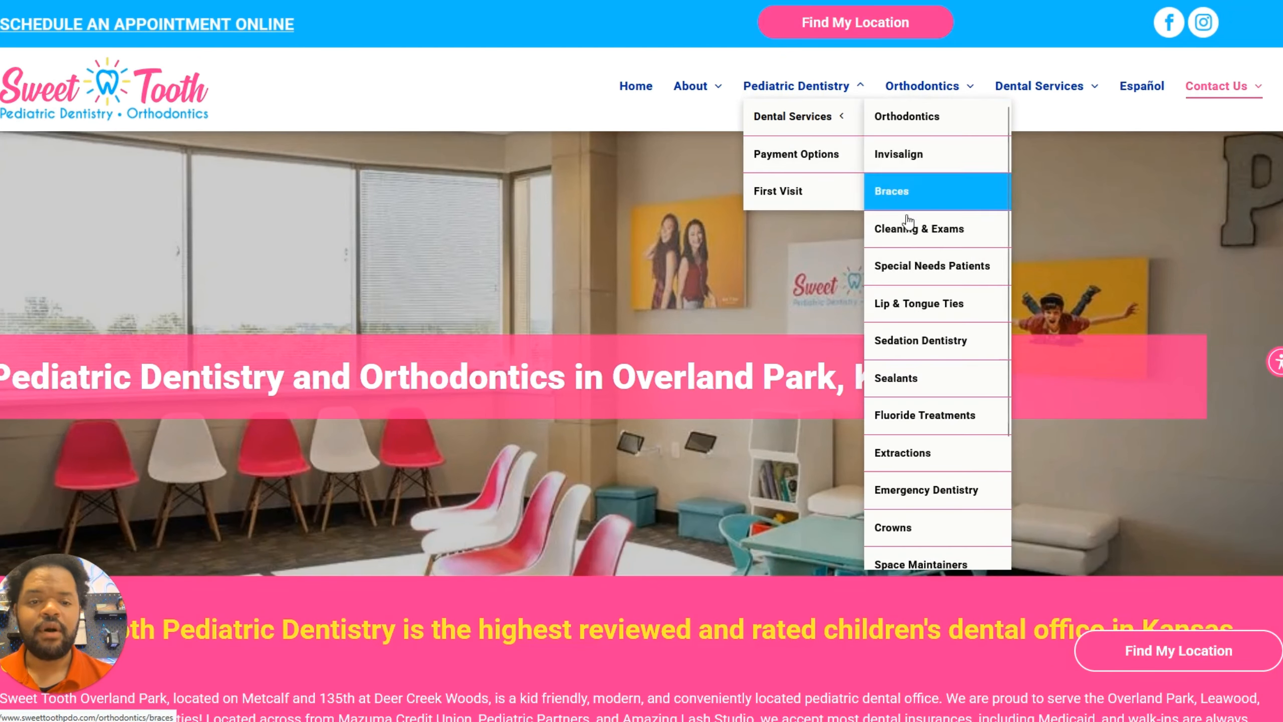
# Step: Try to add a product named "Braces" in the Pediatric Dentistry category, and close its form without publishing
pyautogui.click(470, 240)
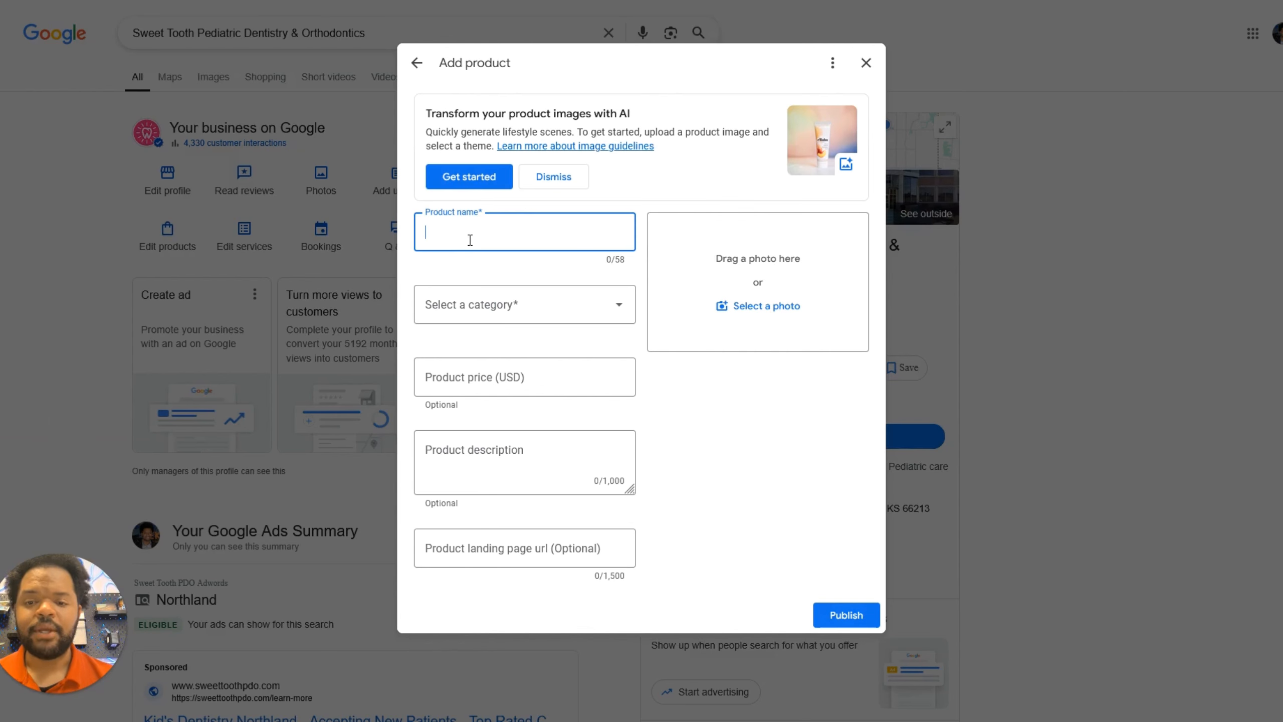
pyautogui.write('Braces')
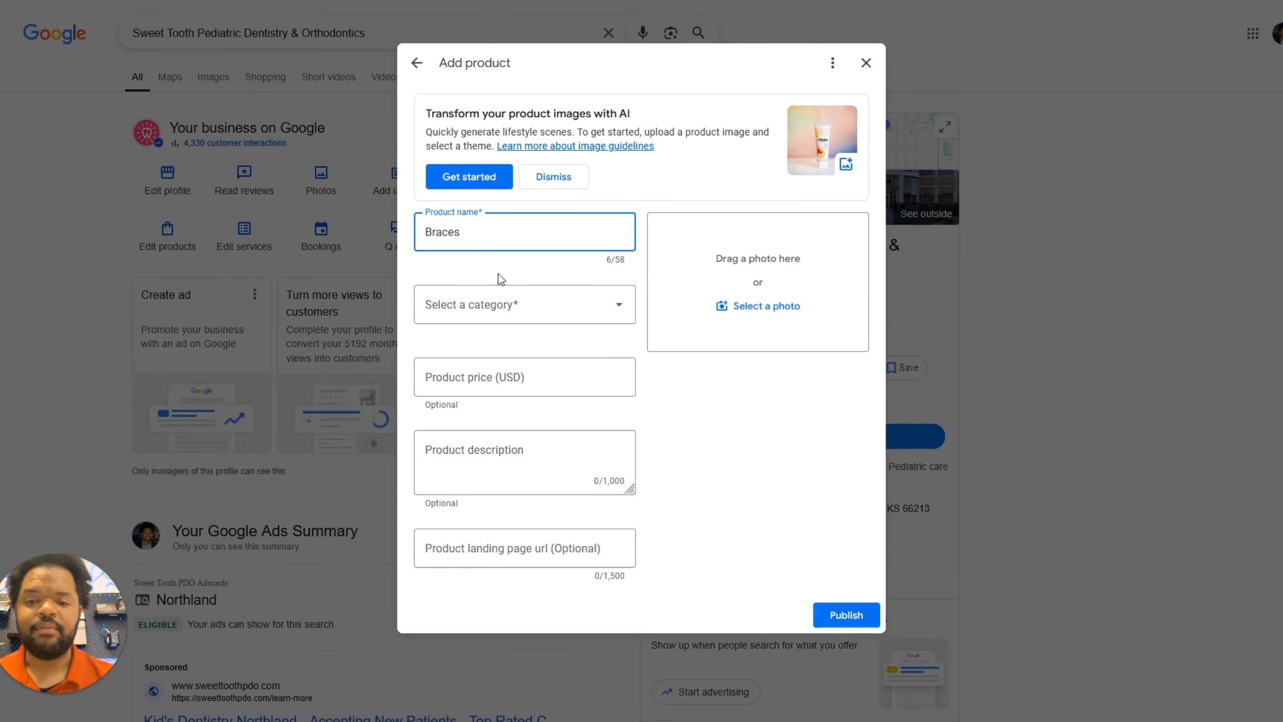
pyautogui.click(510, 326)
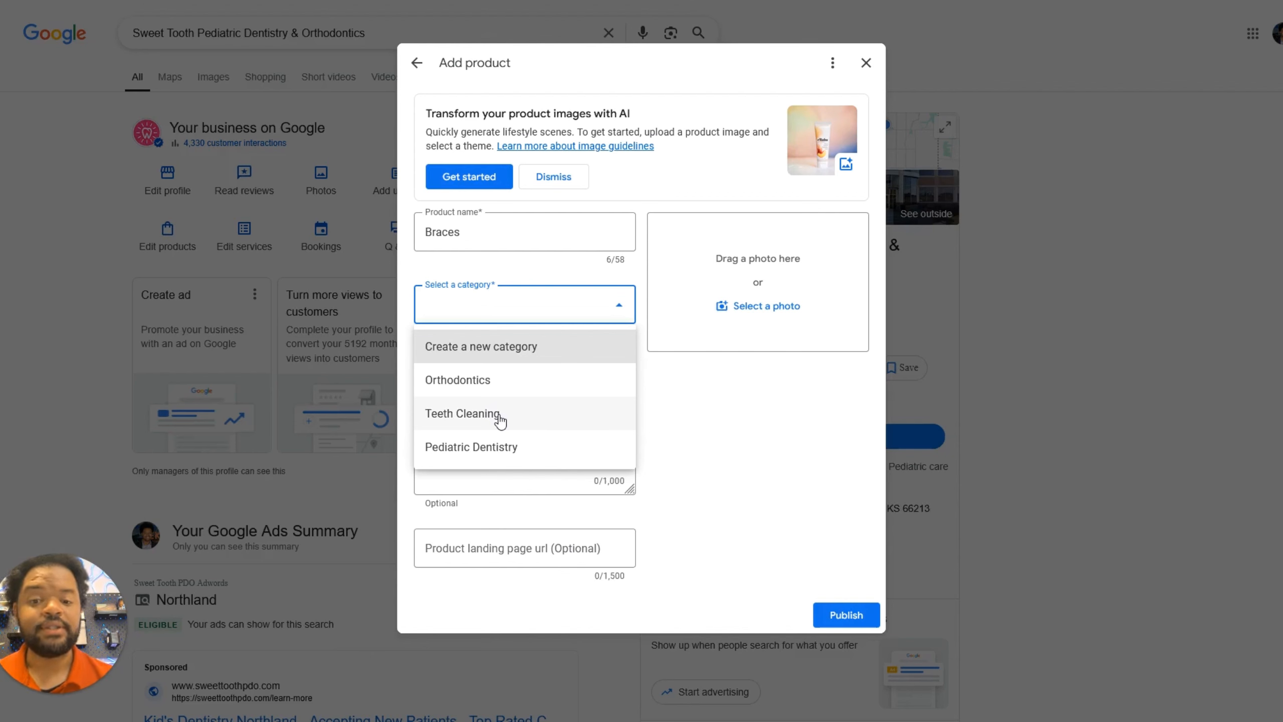
pyautogui.click(501, 445)
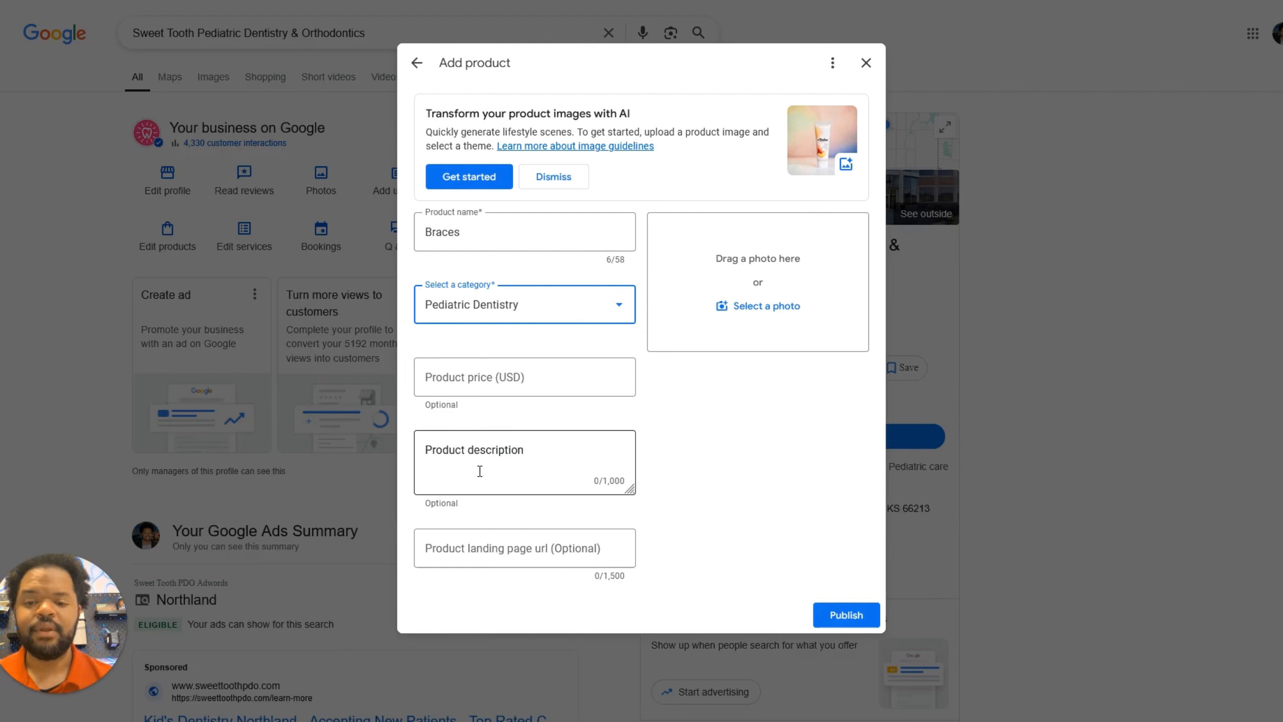
pyautogui.click(465, 458)
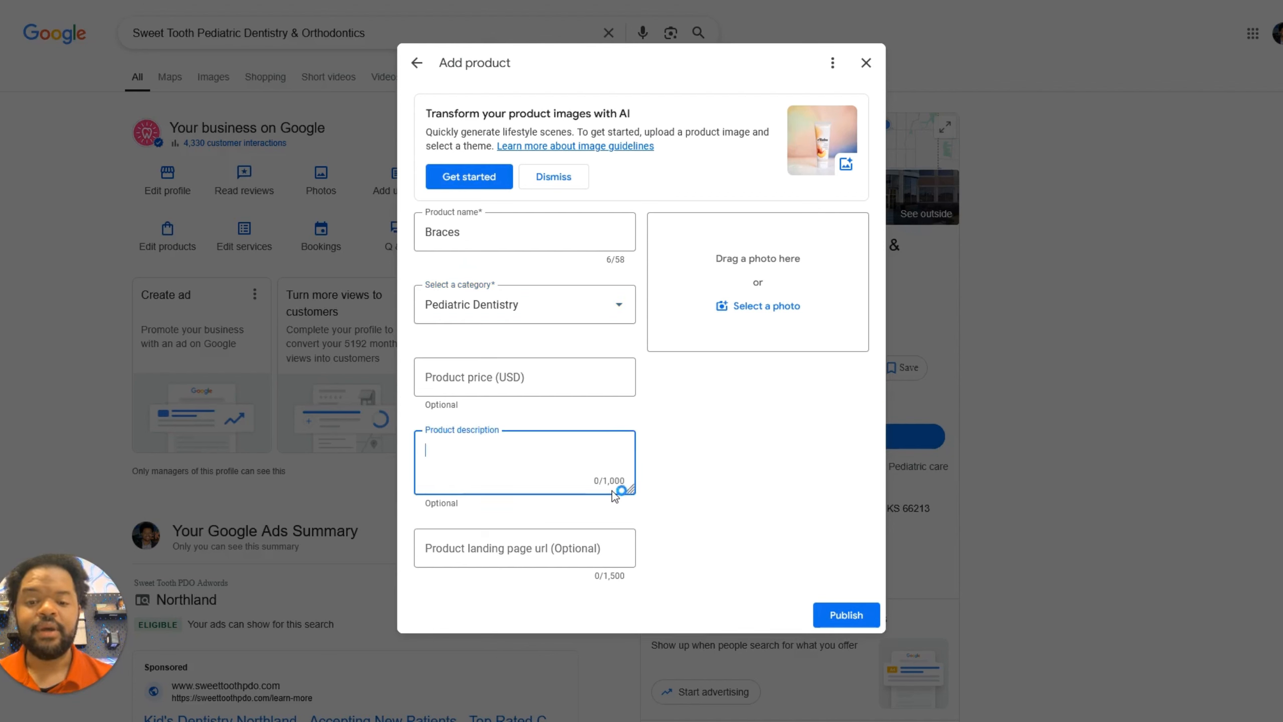
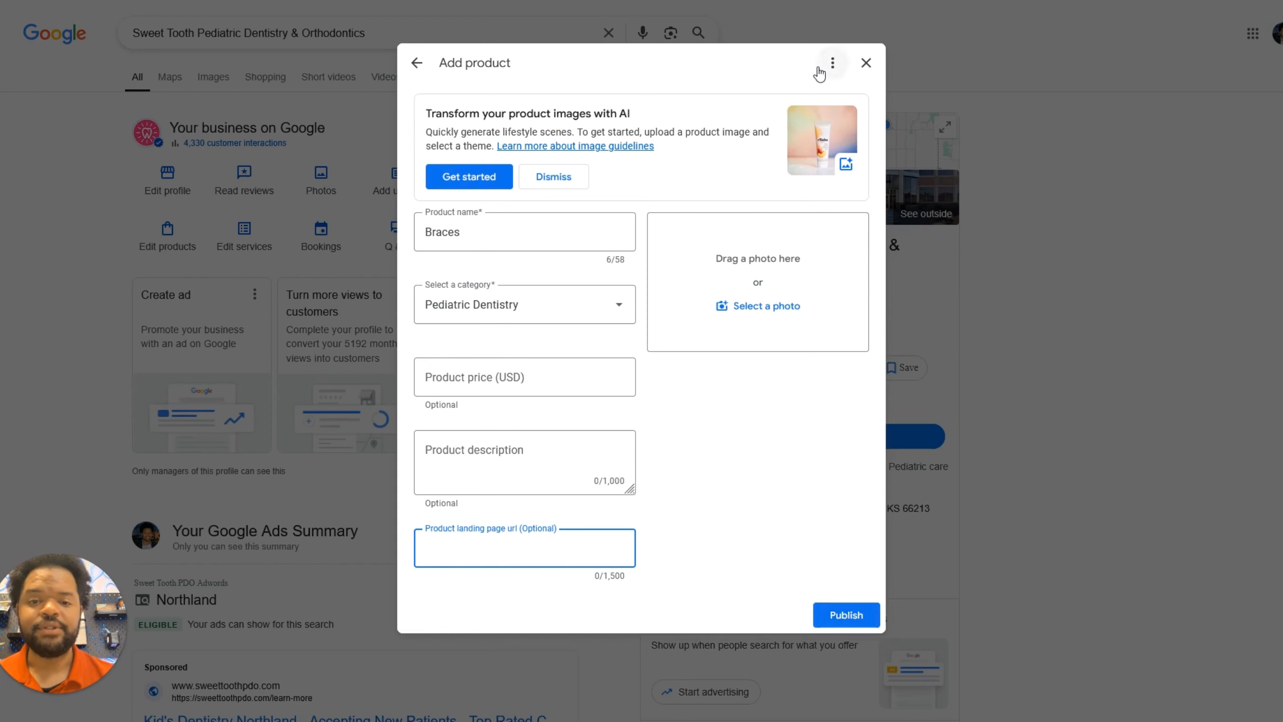
pyautogui.click(866, 63)
# Step: Review the existing products in the product editor once more, and return to the business profile overview
pyautogui.scroll(-3, 536, 324)
pyautogui.scroll(-8, 535, 323)
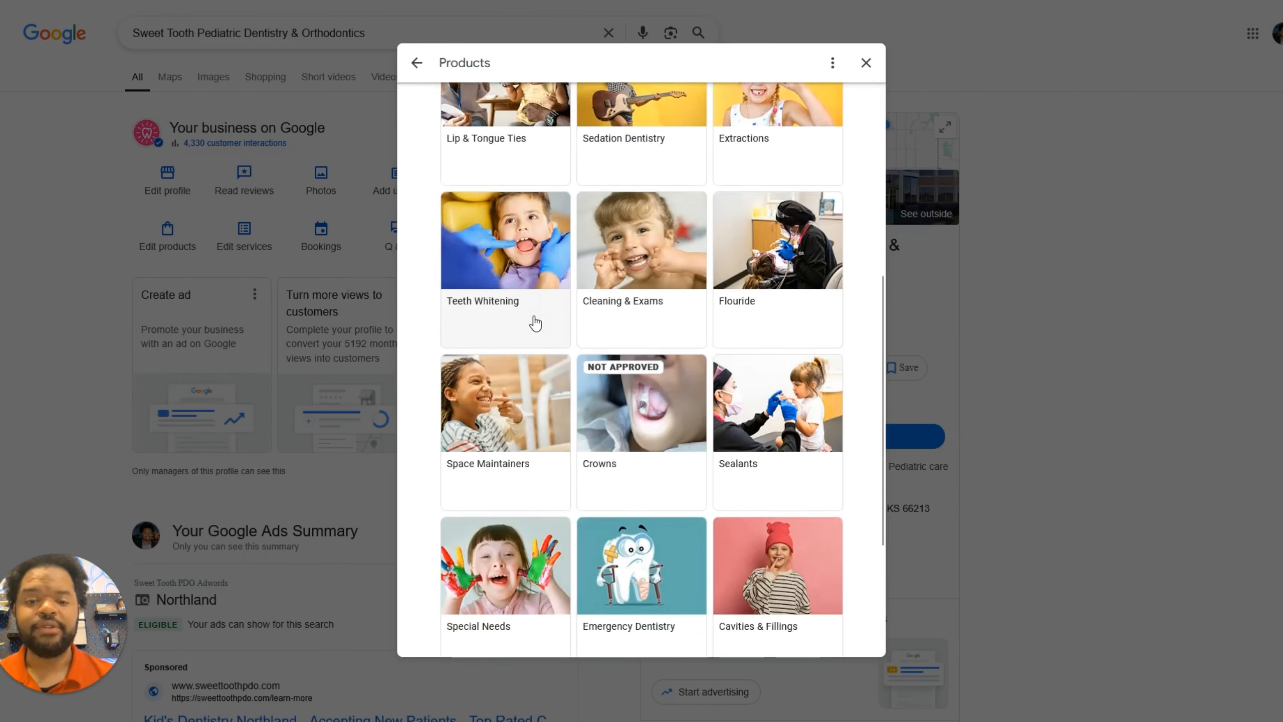
pyautogui.scroll(10, 536, 323)
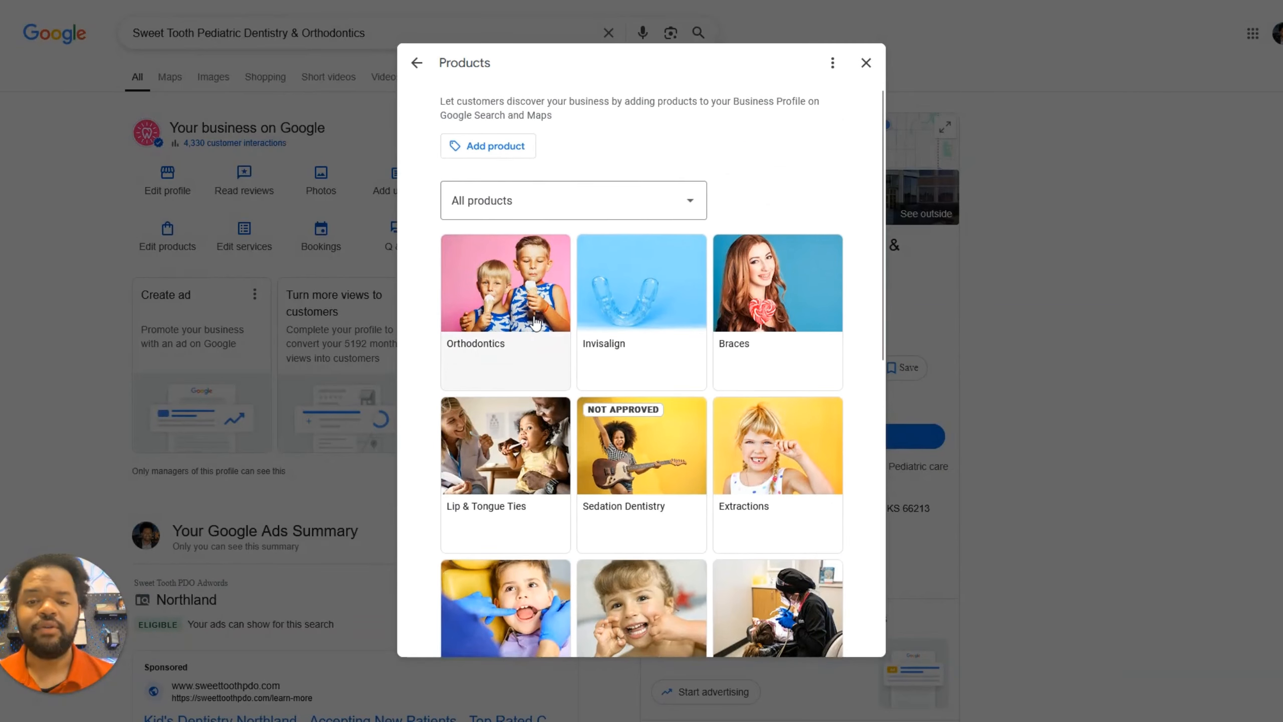
pyautogui.click(478, 146)
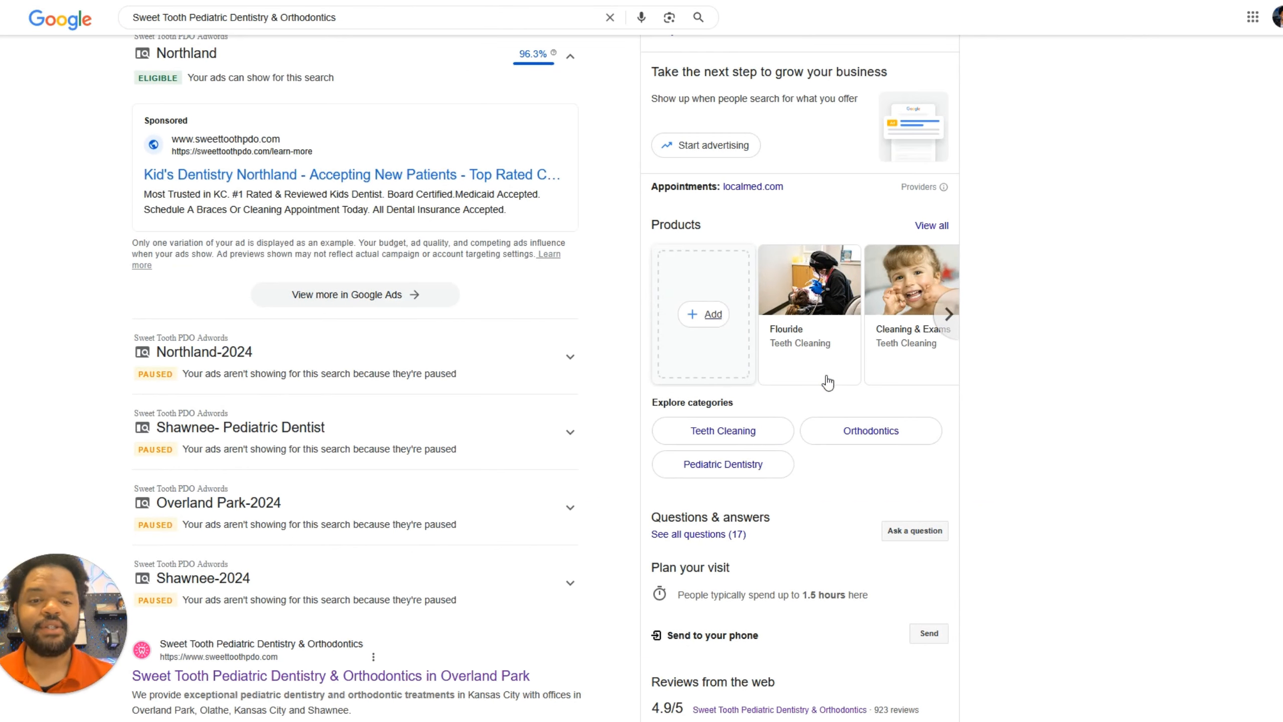
pyautogui.scroll(9, 1000, 305)
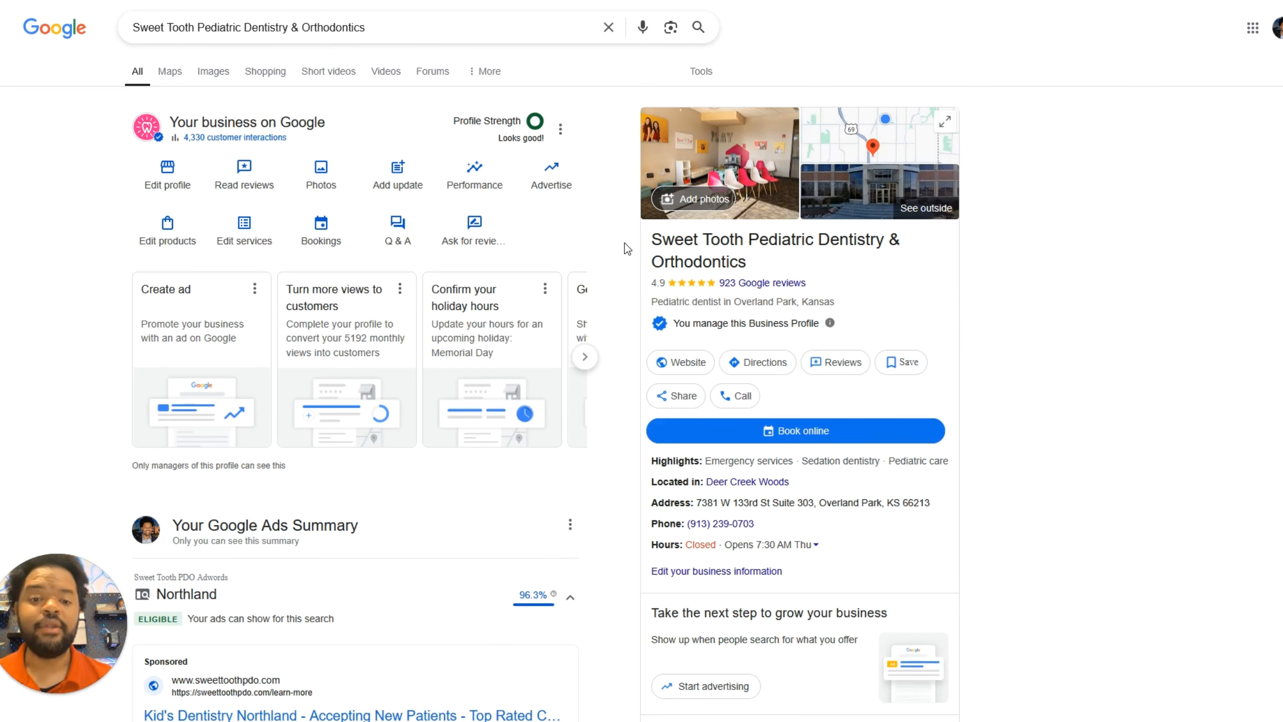
pyautogui.scroll(-2, 625, 243)
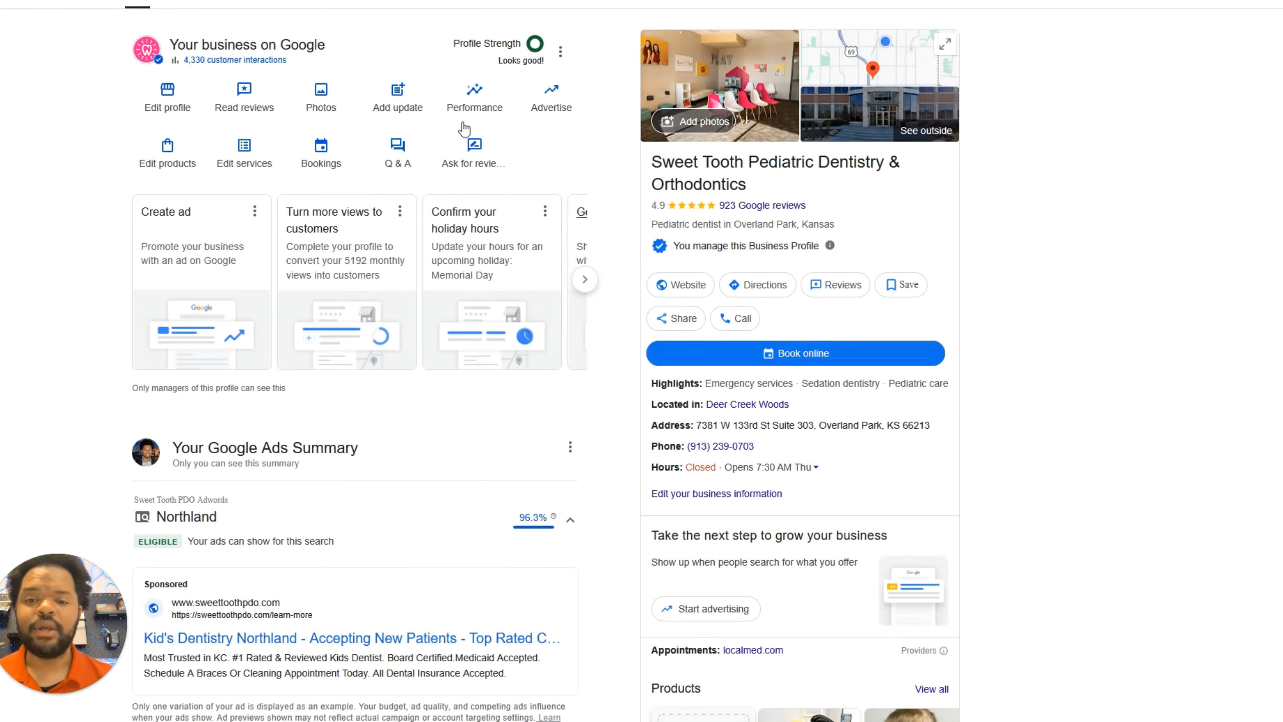
# Step: Open the profile's booking links, examine the blank new-link entry and the full localmed.com URL, and leave without saving
pyautogui.click(332, 161)
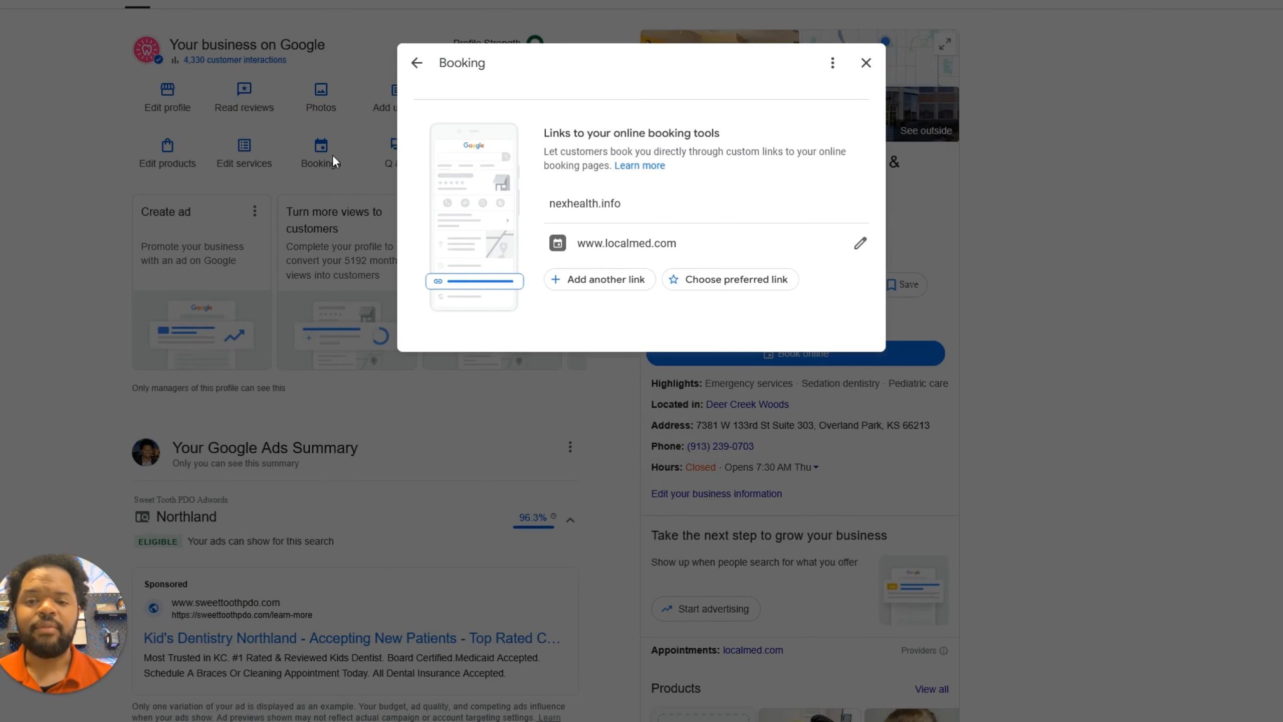
pyautogui.click(573, 283)
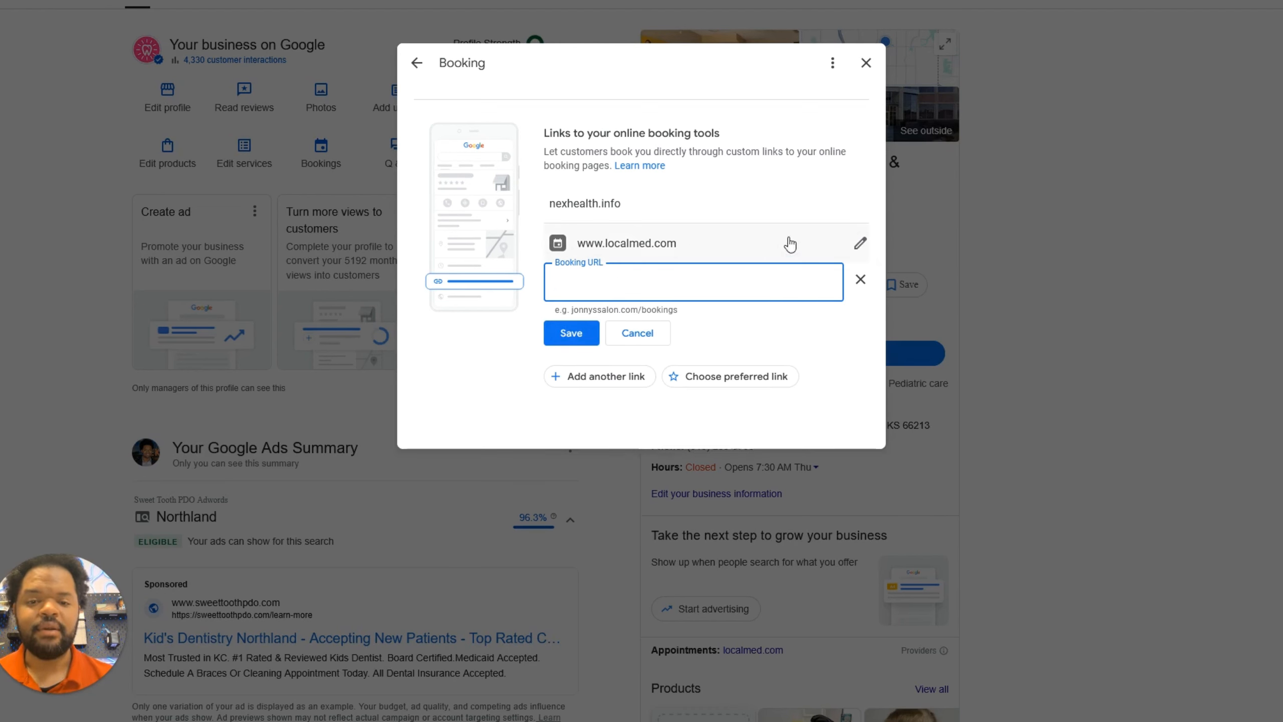
pyautogui.click(859, 244)
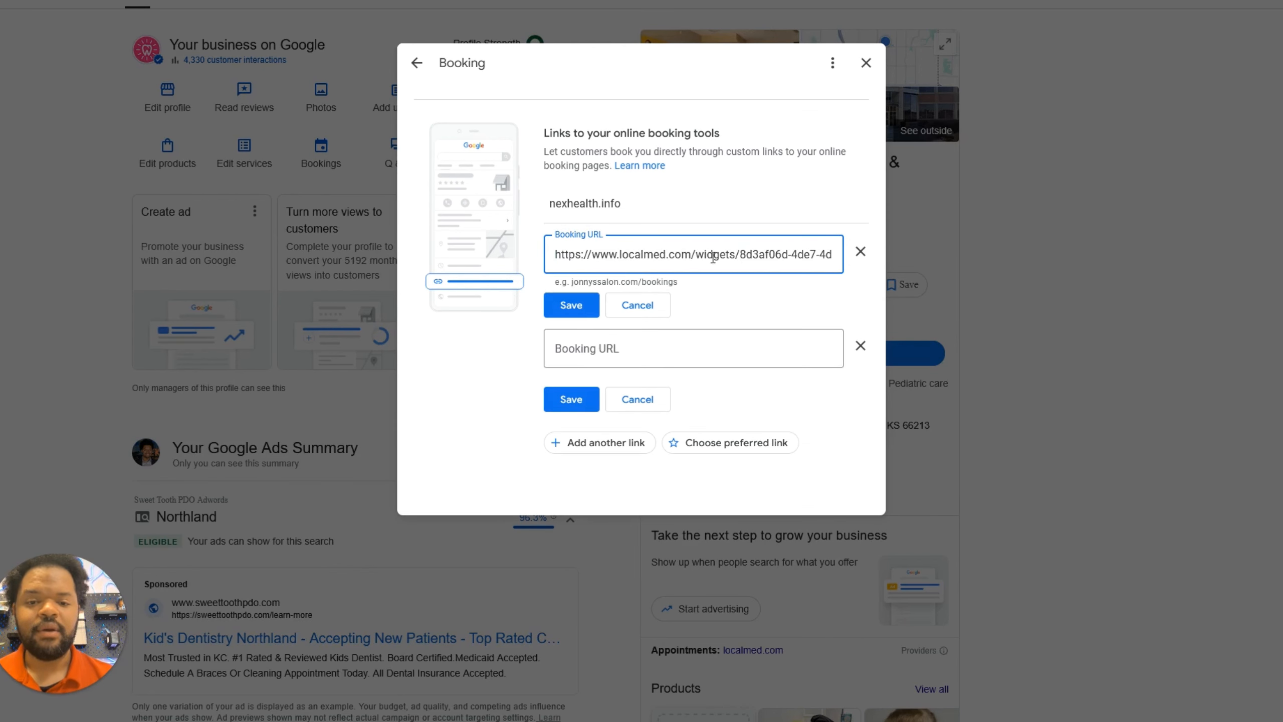
pyautogui.moveTo(626, 255); pyautogui.dragTo(736, 255)
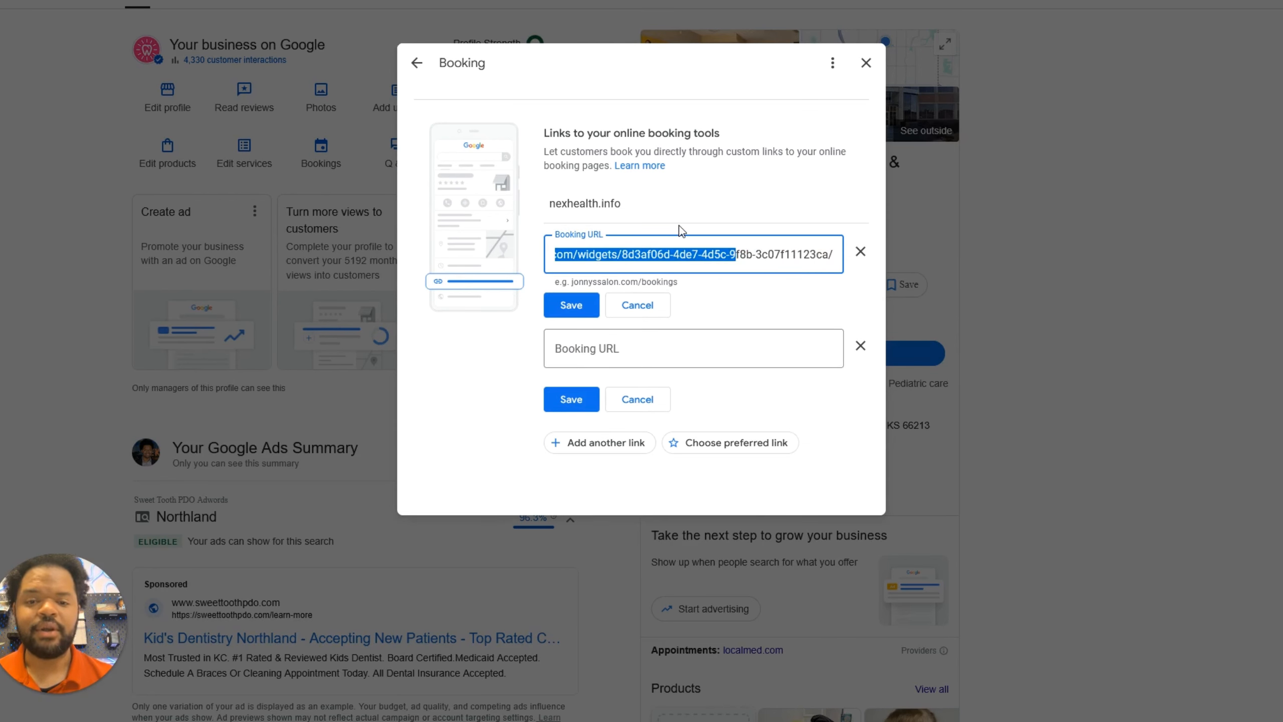
pyautogui.click(640, 402)
pyautogui.press('Escape')
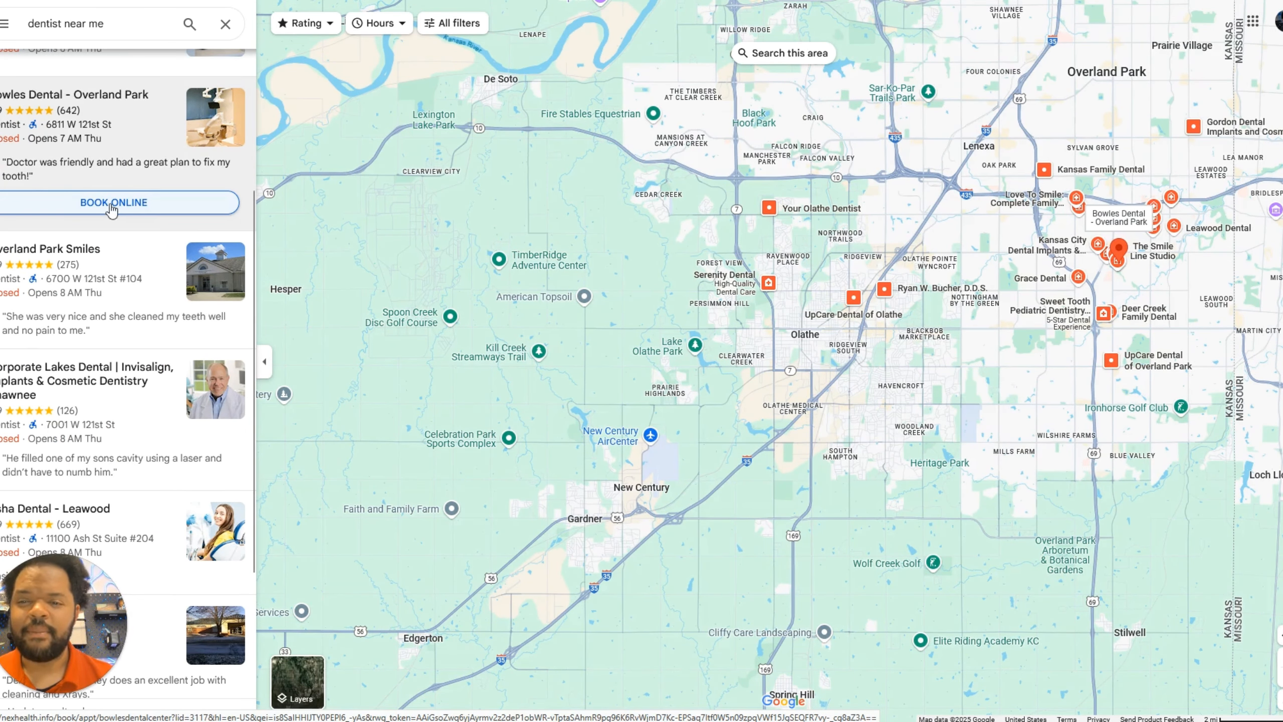
# Step: Switch to Google Maps and examine the "dentist near me" results for listings that offer online booking
pyautogui.scroll(-7, 127, 242)
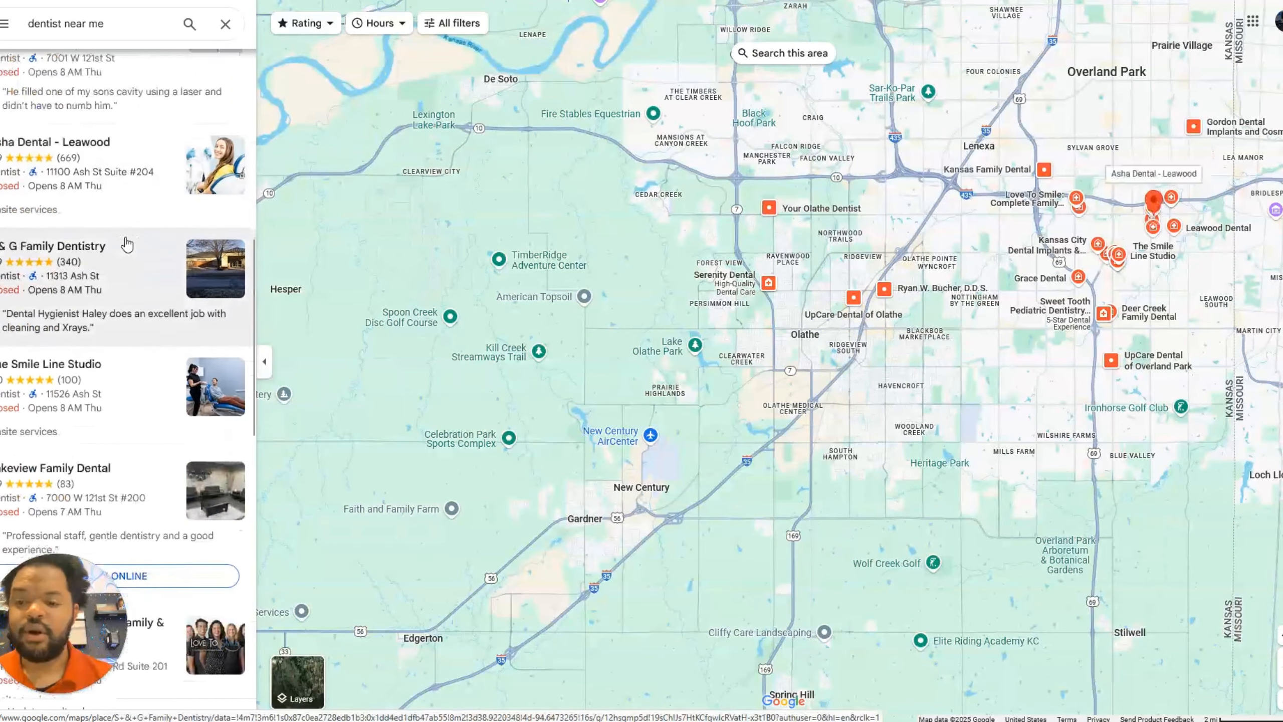
pyautogui.scroll(-5, 126, 244)
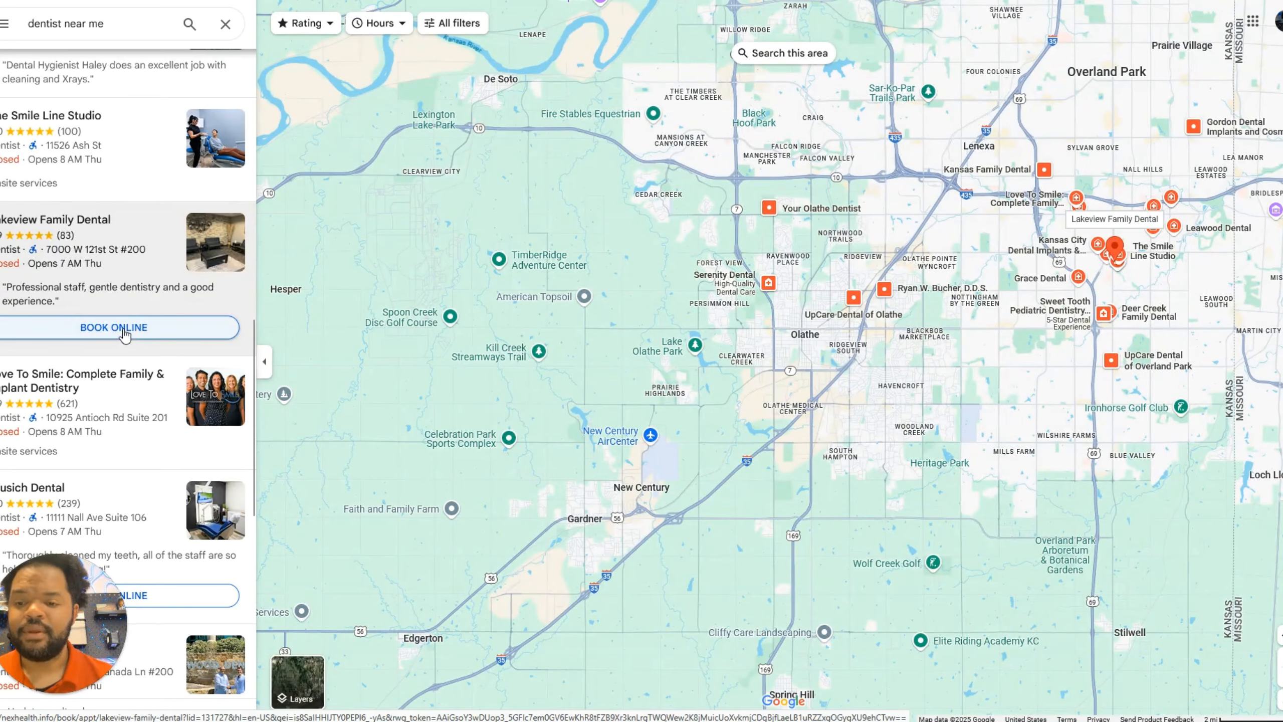
pyautogui.scroll(-5, 129, 349)
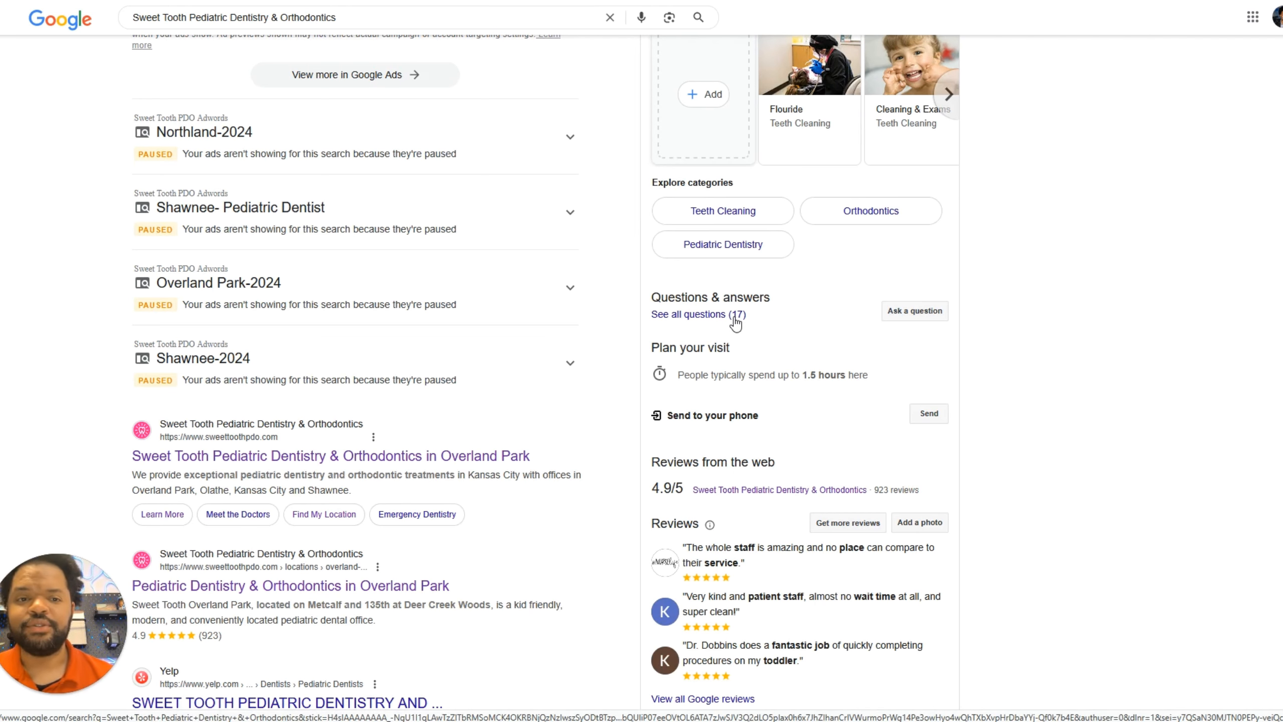
# Step: Open all questions and answers of the Sweet Tooth business listing and read through them
pyautogui.click(735, 316)
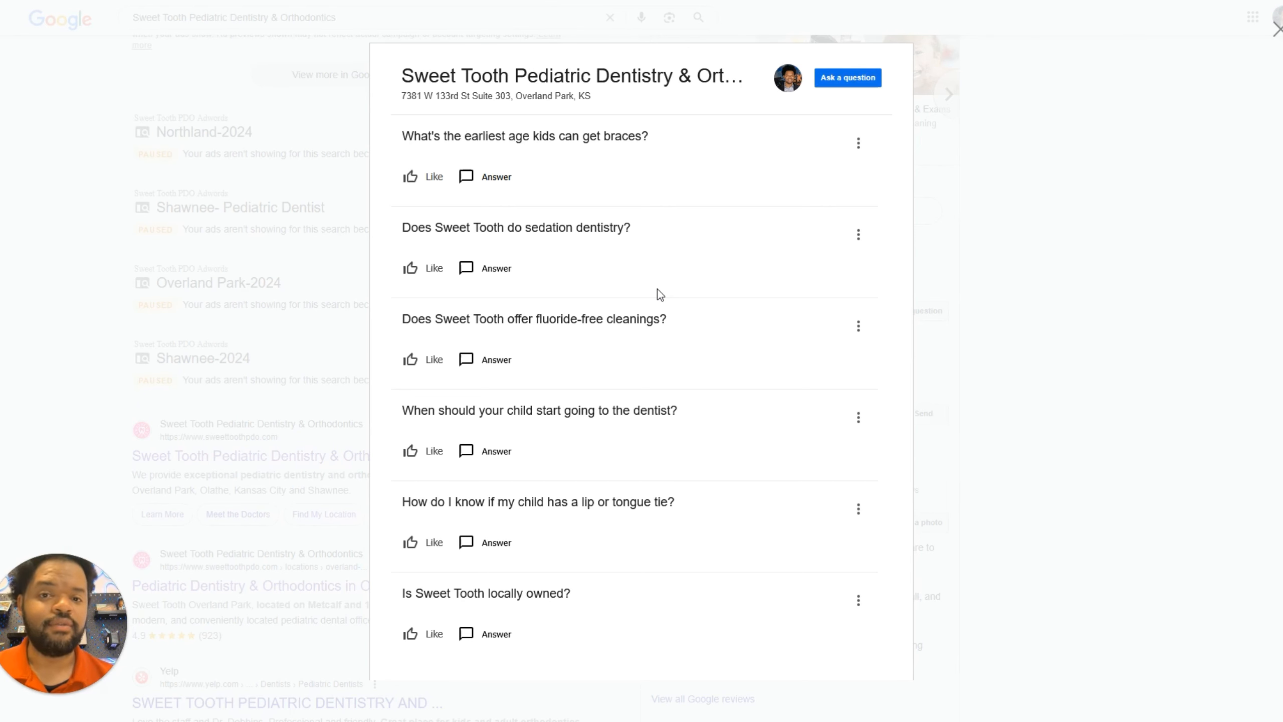
pyautogui.scroll(-6, 658, 289)
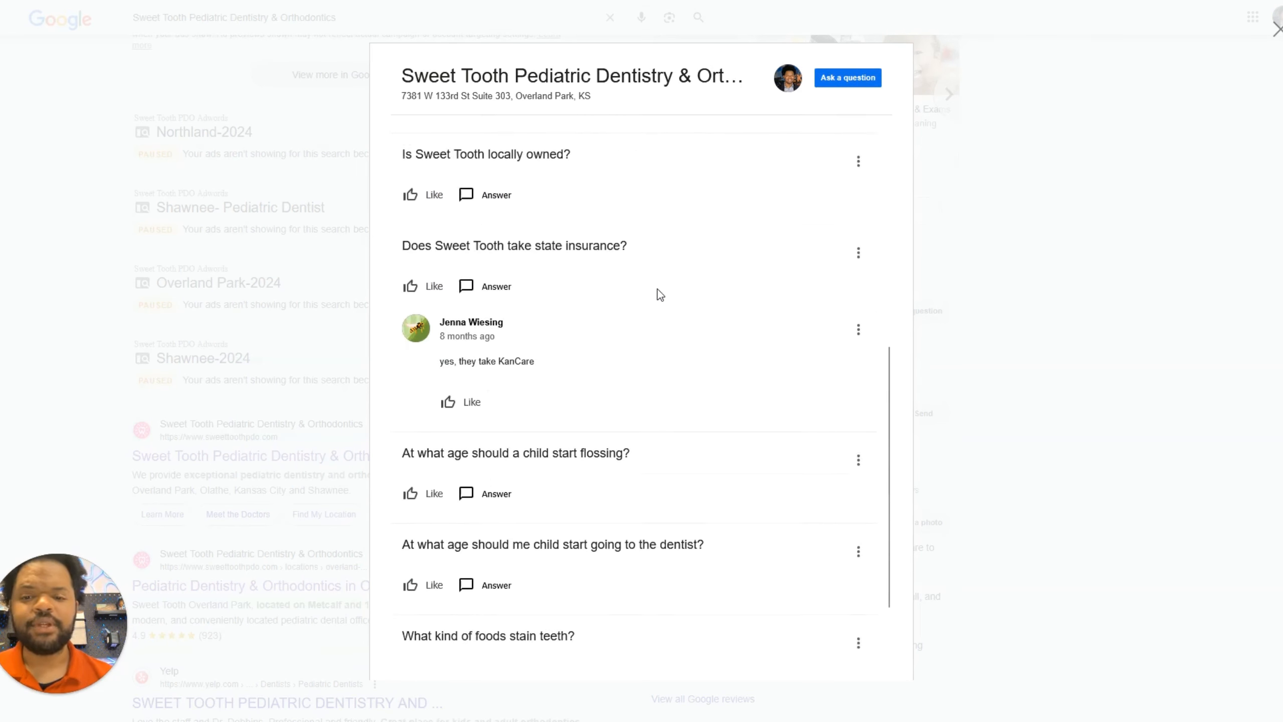
pyautogui.scroll(8, 604, 345)
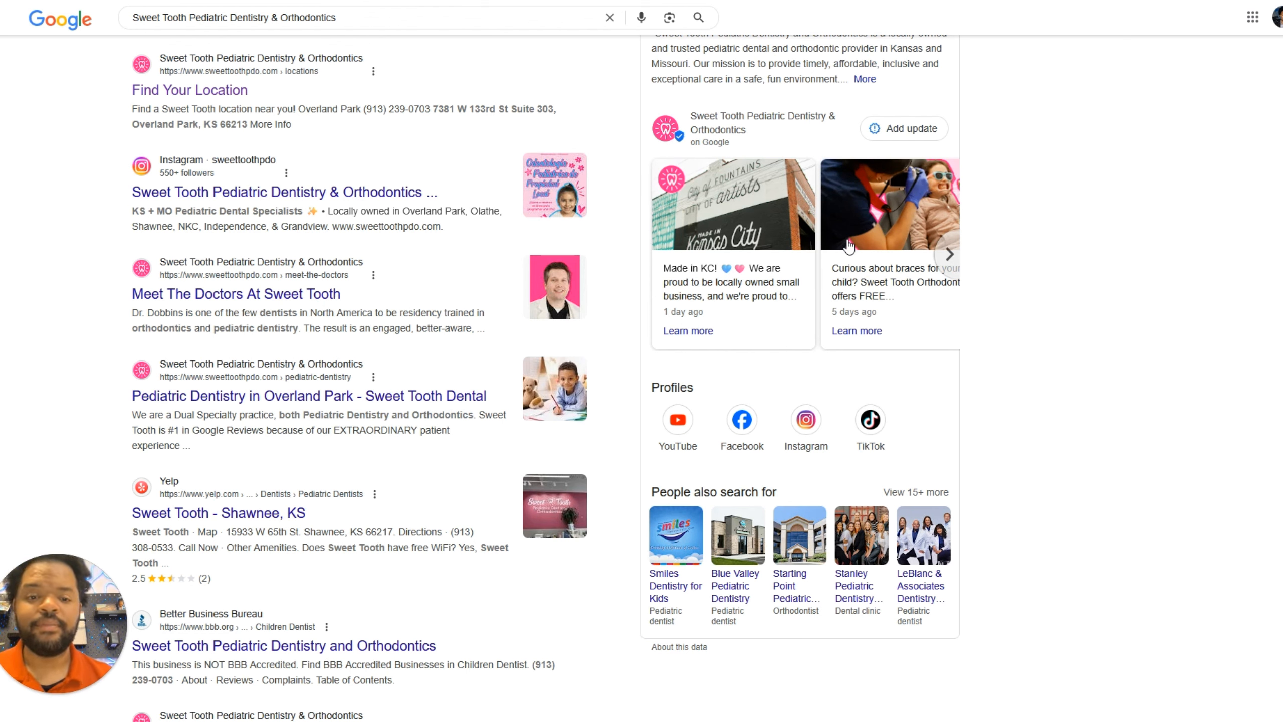
# Step: Browse the business's published update posts in the Google listing, forward to the Easter post and back toward the newest
pyautogui.click(949, 253)
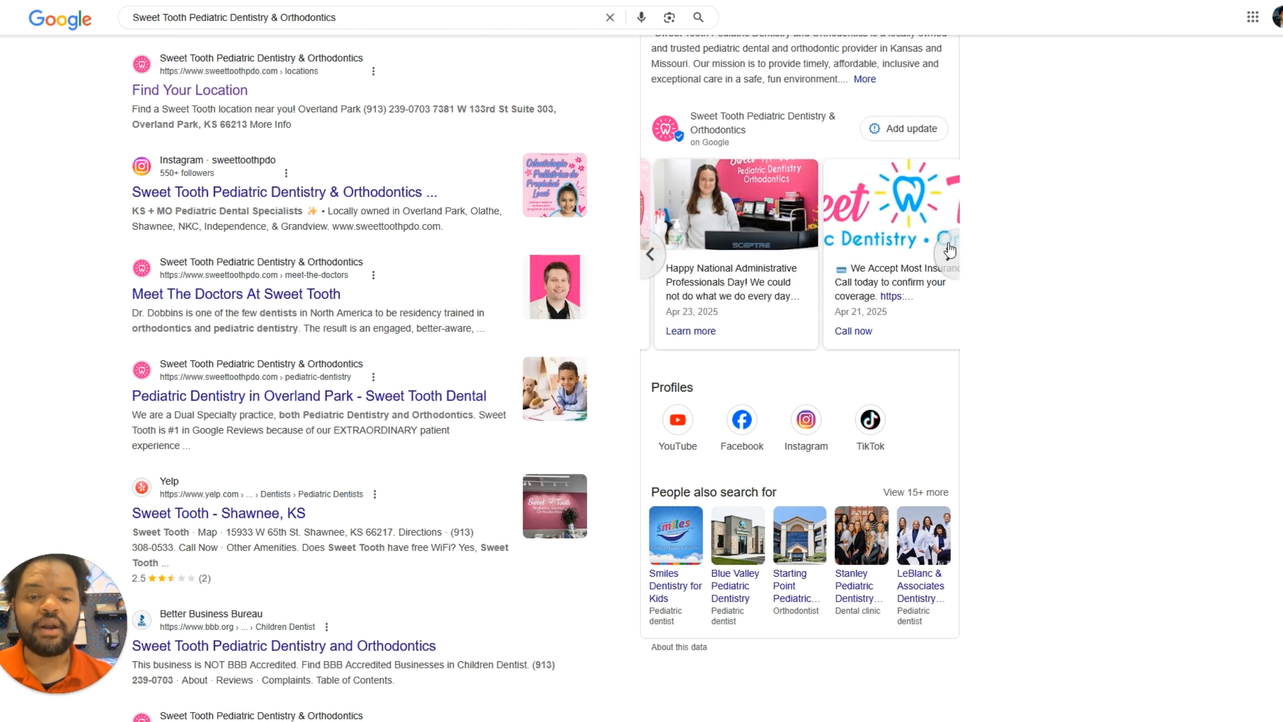
pyautogui.click(949, 251)
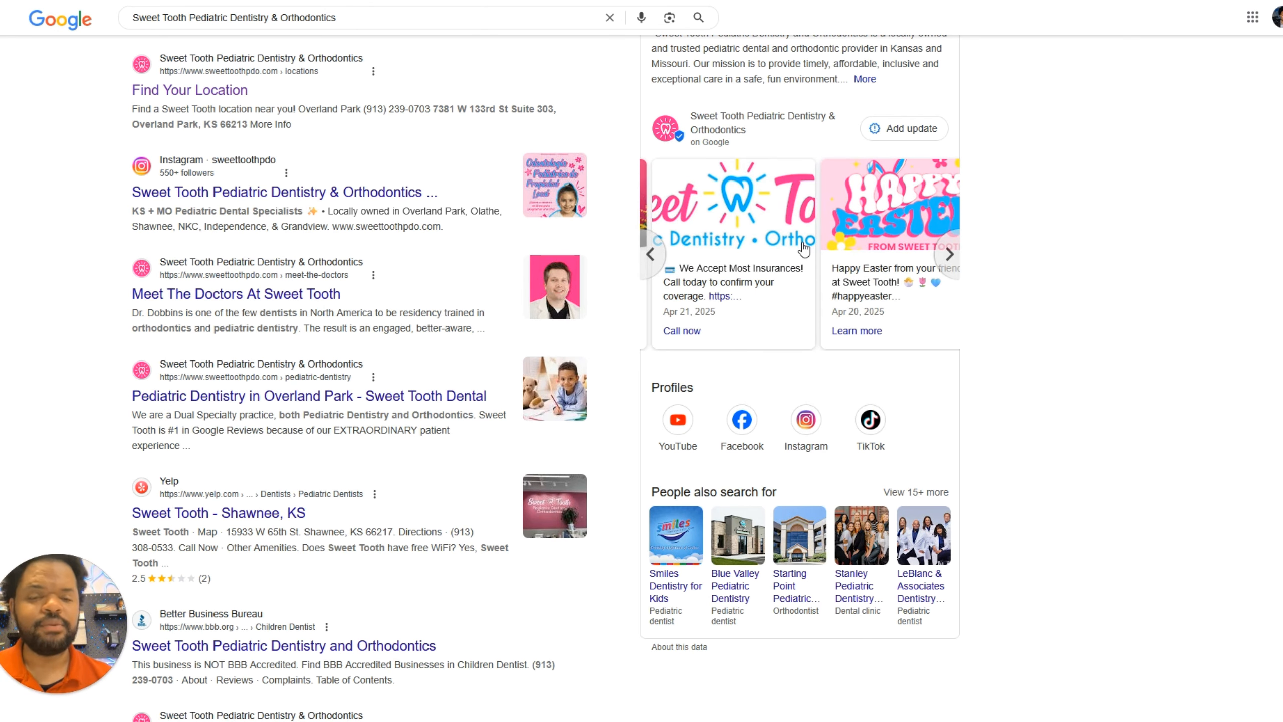
pyautogui.scroll(2, 856, 255)
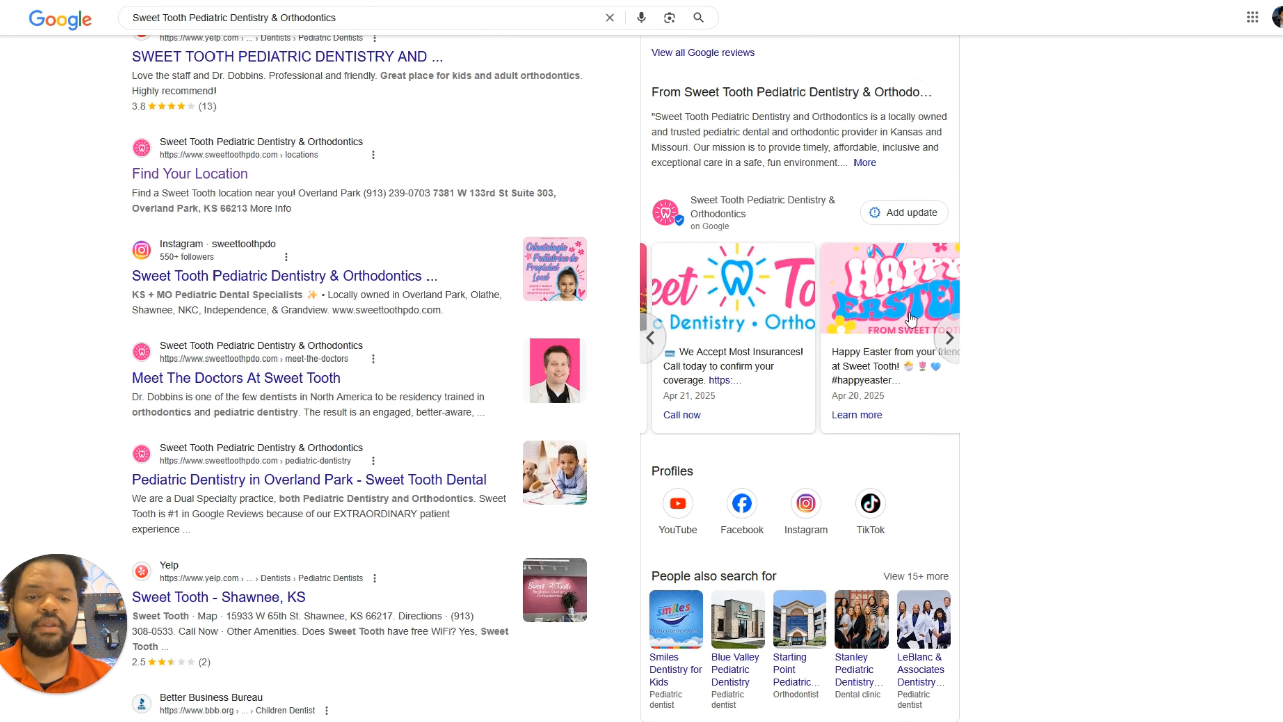
pyautogui.click(652, 339)
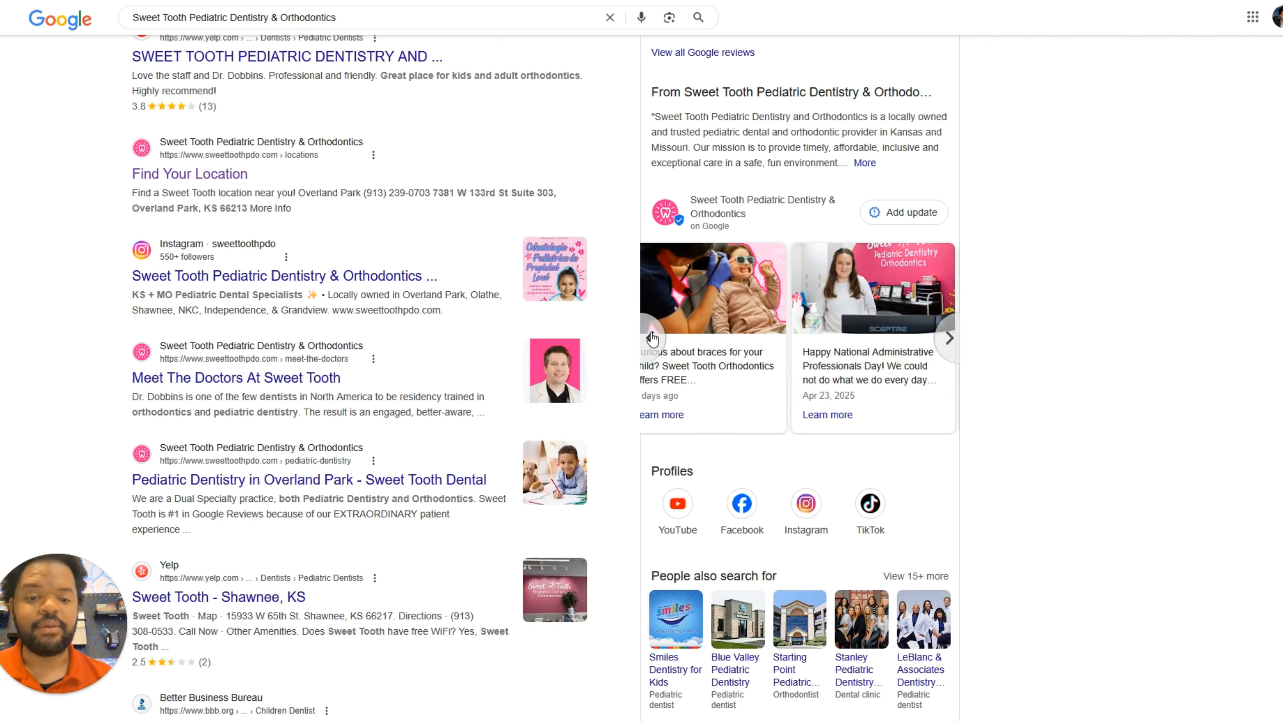
pyautogui.click(652, 339)
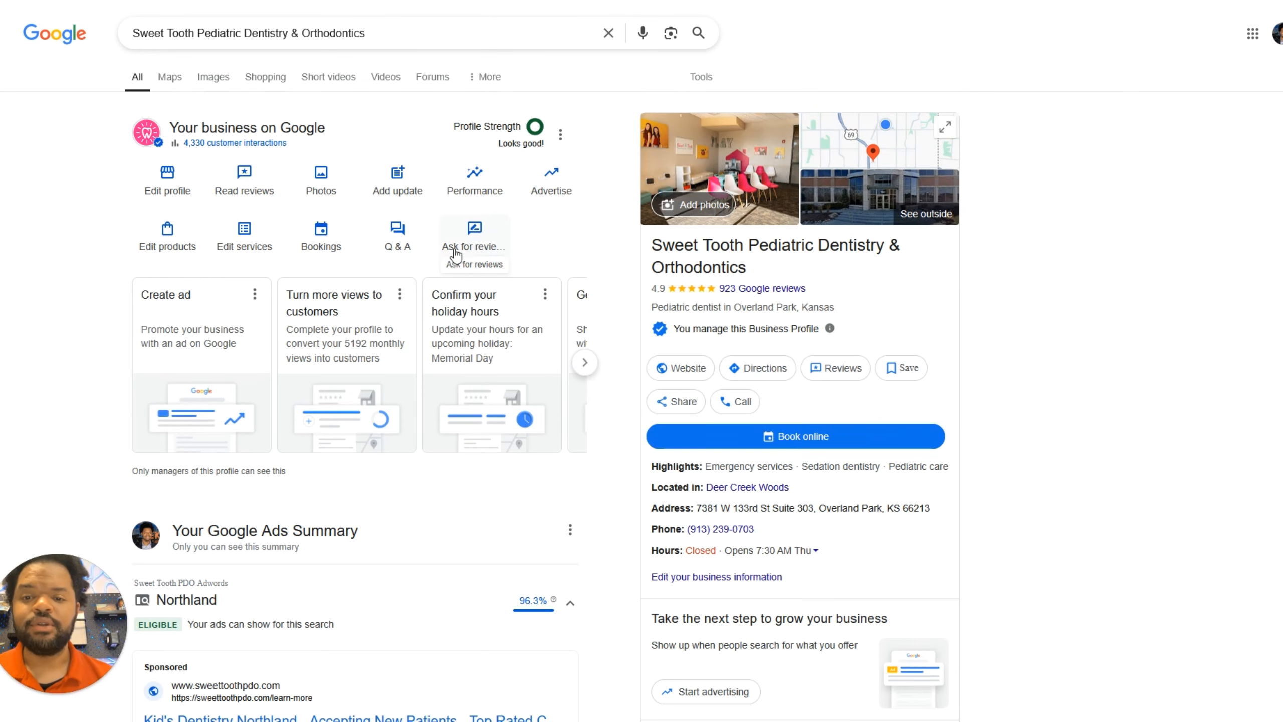
# Step: Open a blank update post, examine its media, description and button options, and leave without posting
pyautogui.click(394, 195)
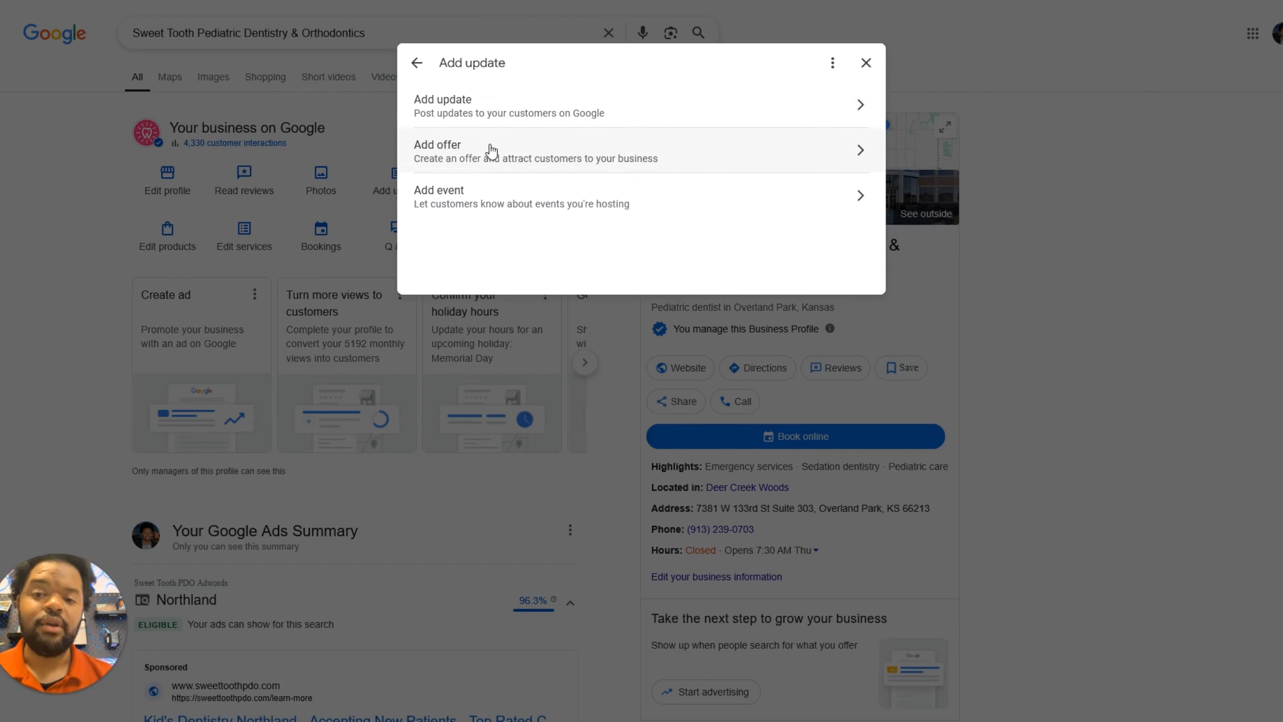
pyautogui.click(504, 115)
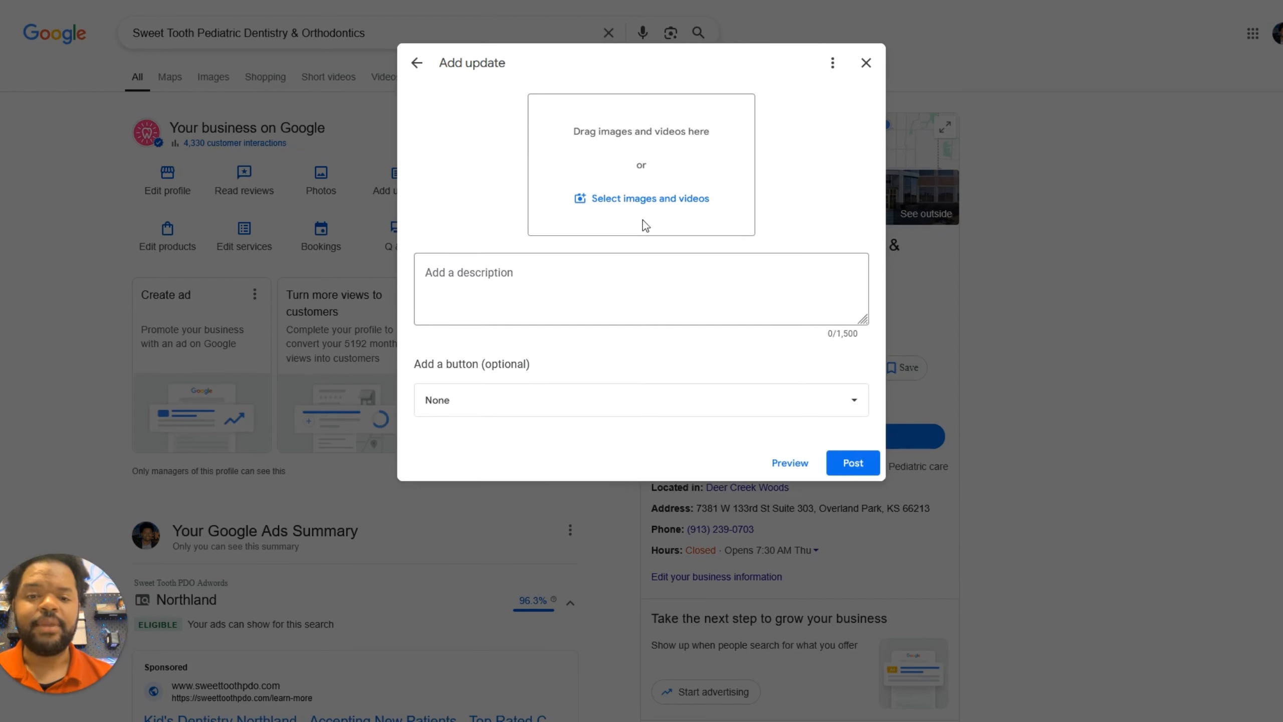
pyautogui.click(525, 278)
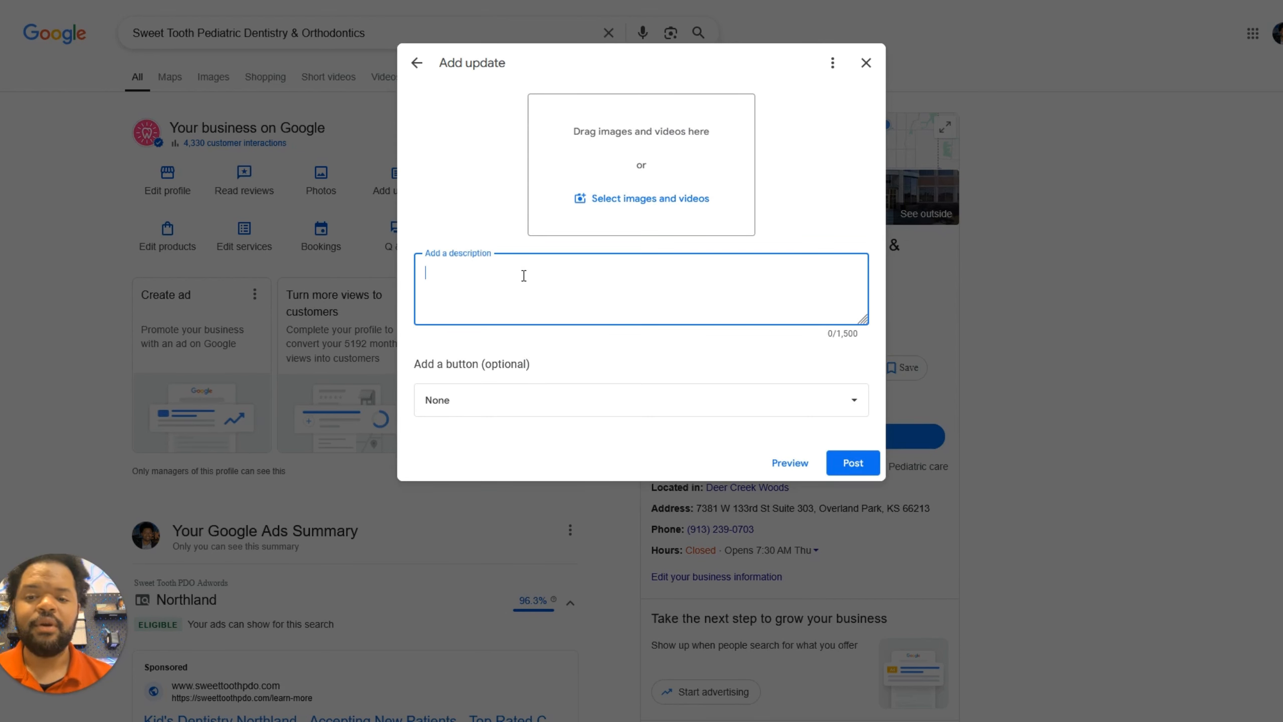
pyautogui.click(551, 410)
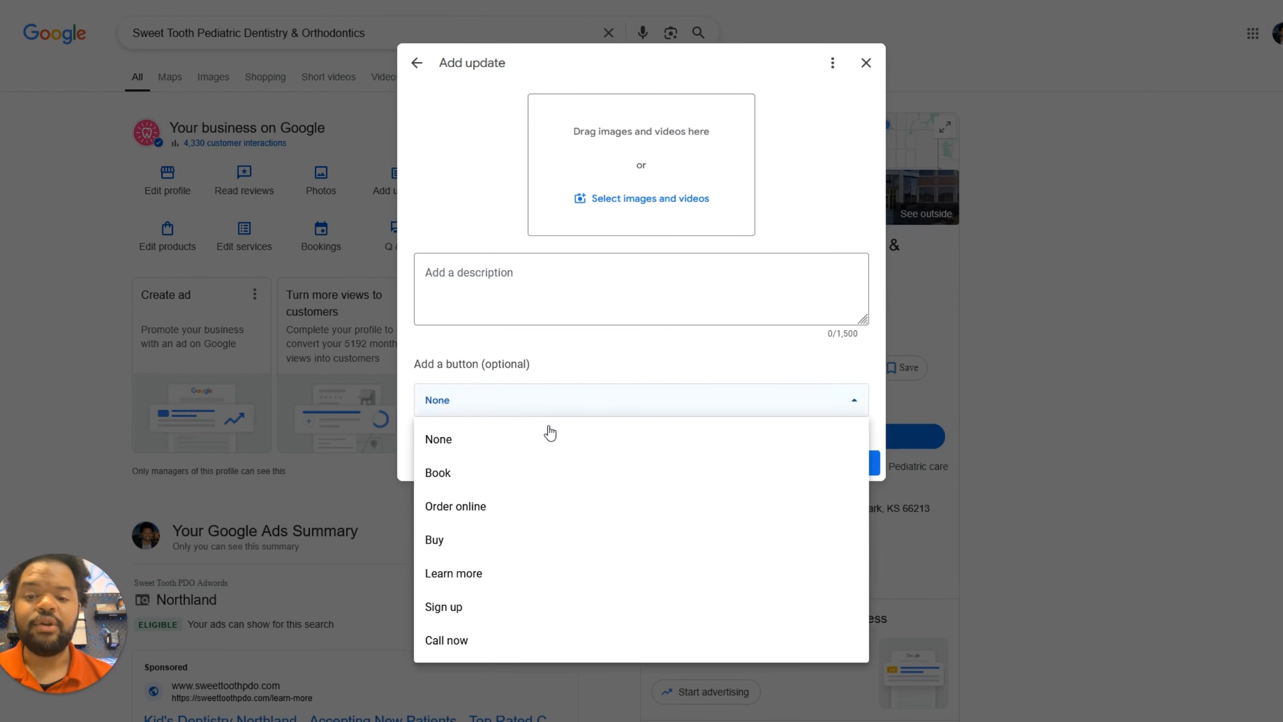
pyautogui.click(549, 363)
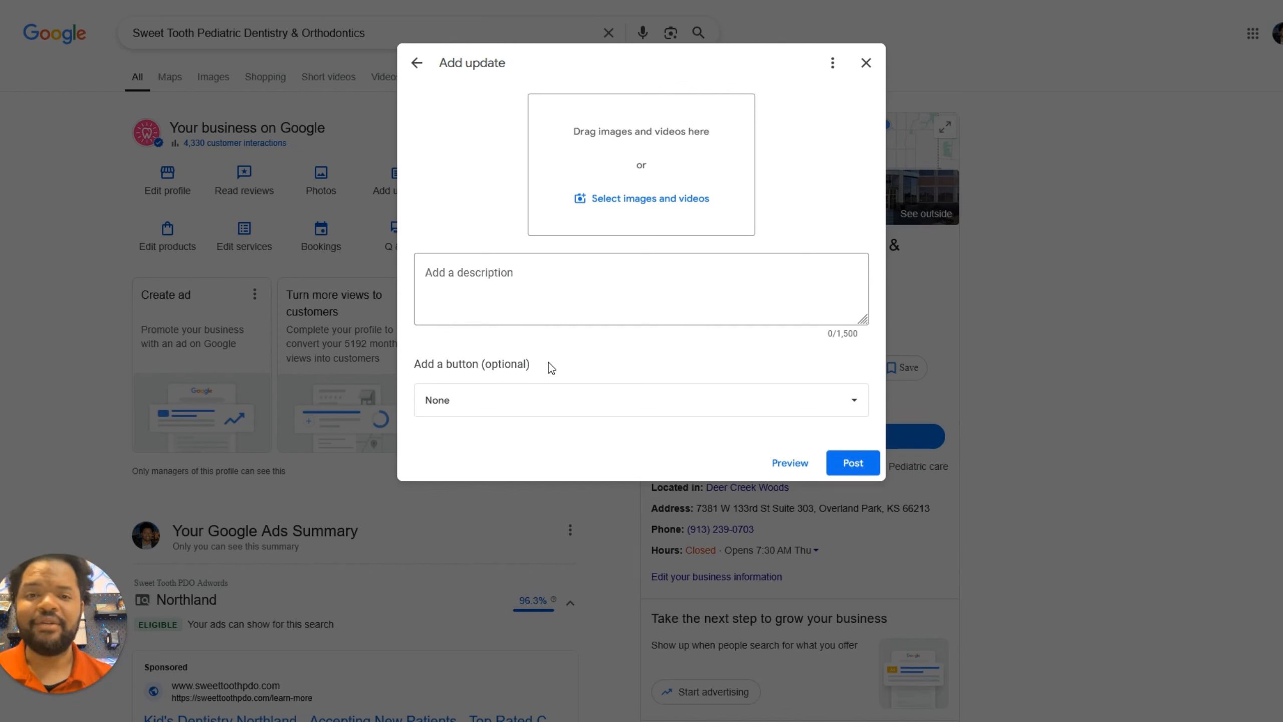
pyautogui.click(74, 158)
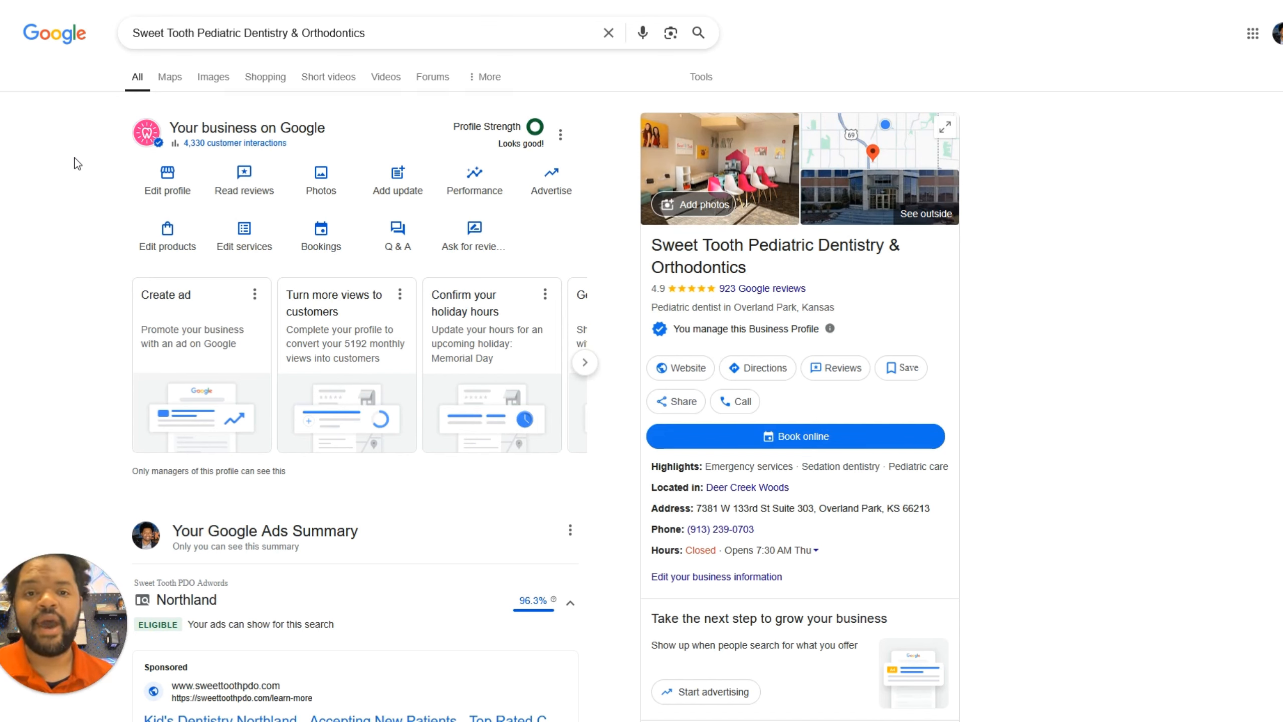
# Step: Open the profile's customer reviews and read through them together with the owner's replies
pyautogui.click(244, 179)
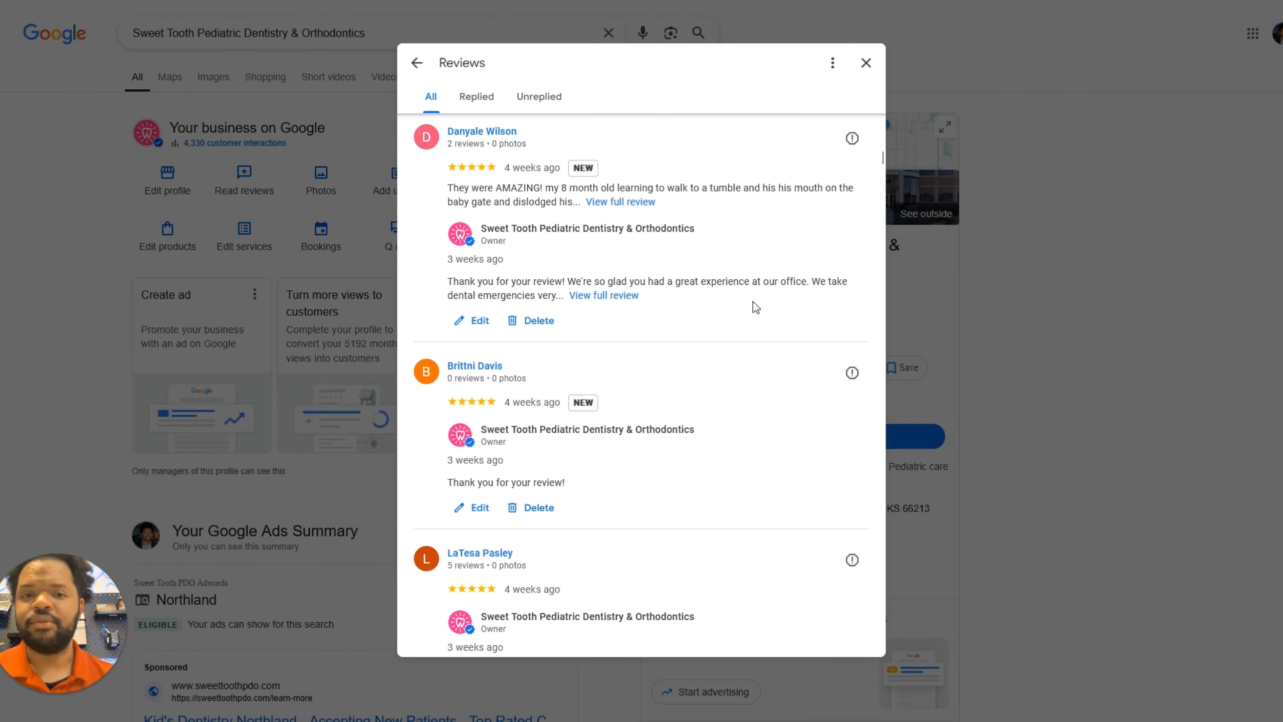
pyautogui.scroll(-20, 754, 305)
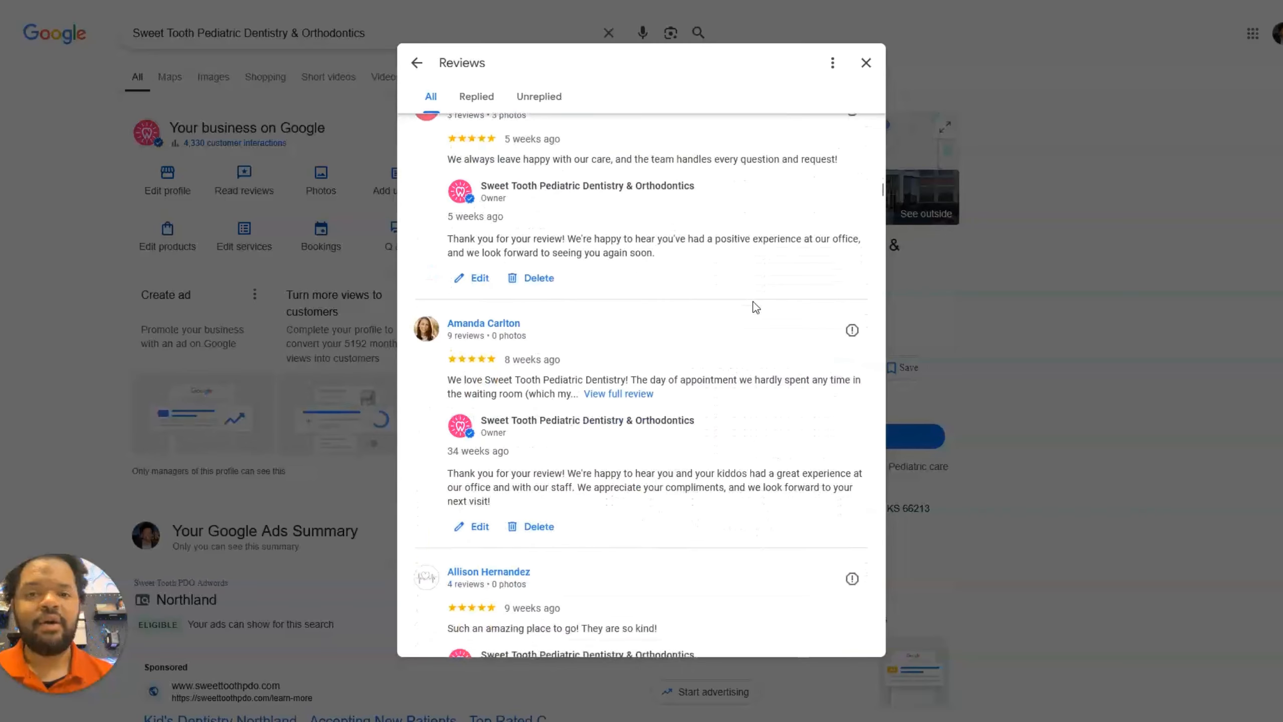
pyautogui.scroll(-15, 753, 303)
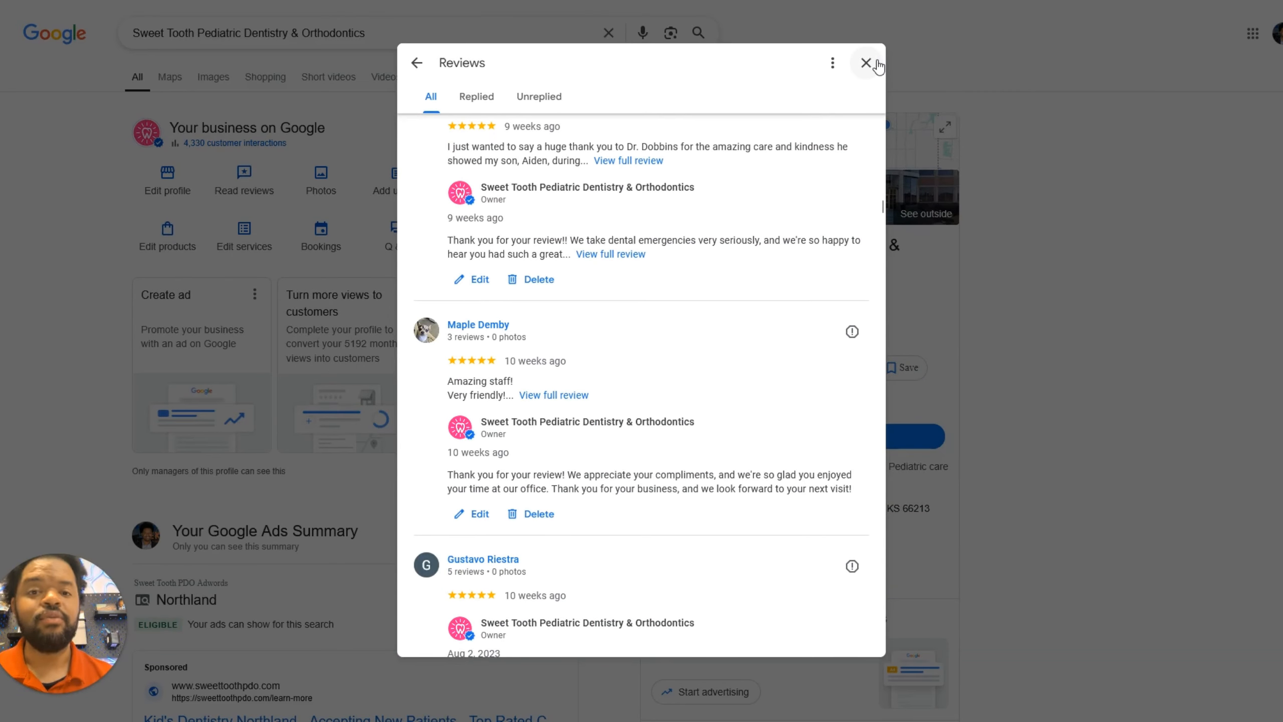